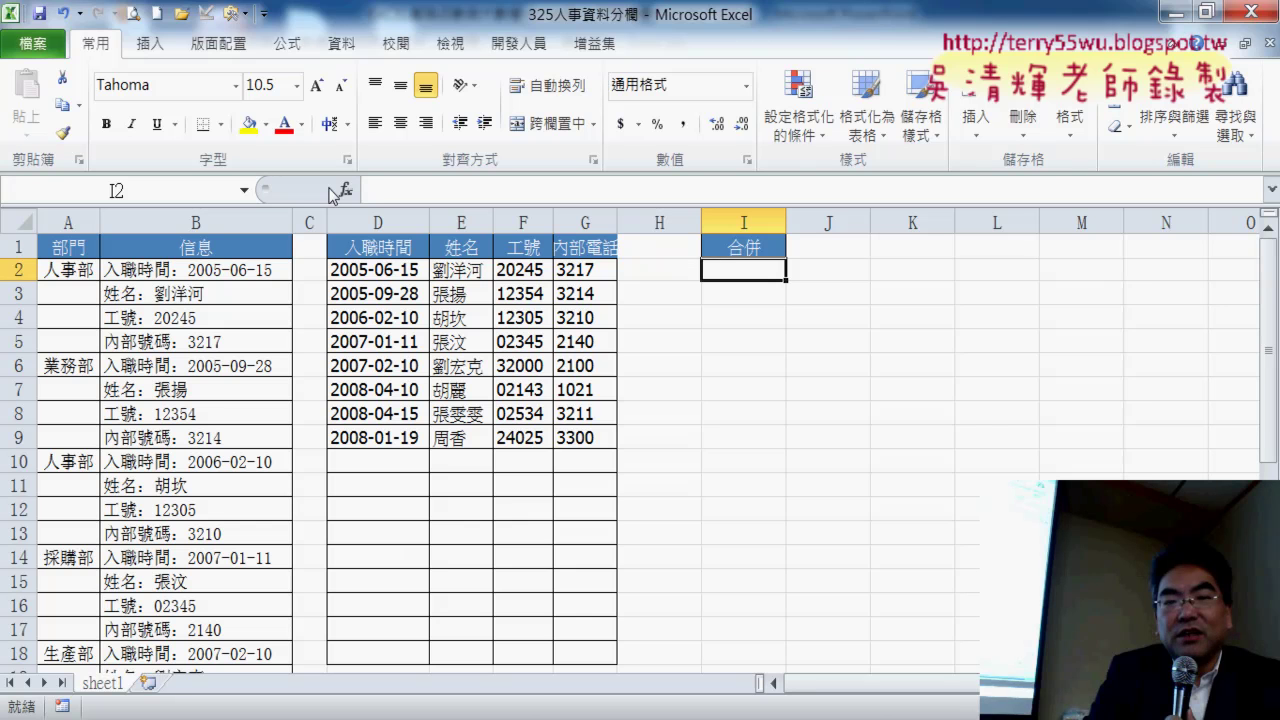
# Insert an INDEX function into I2 from Recently Used, using its array, row_num, column_num form
pyautogui.click(345, 189)
pyautogui.click(714, 368)
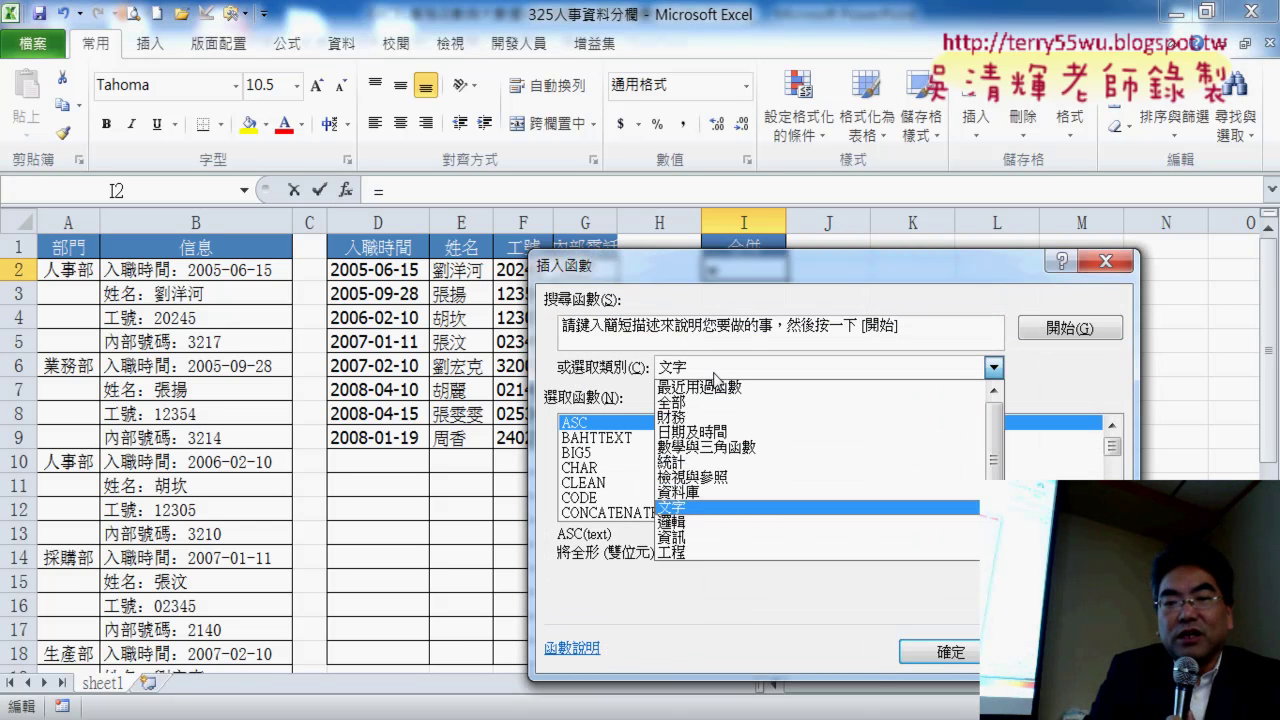
pyautogui.click(716, 383)
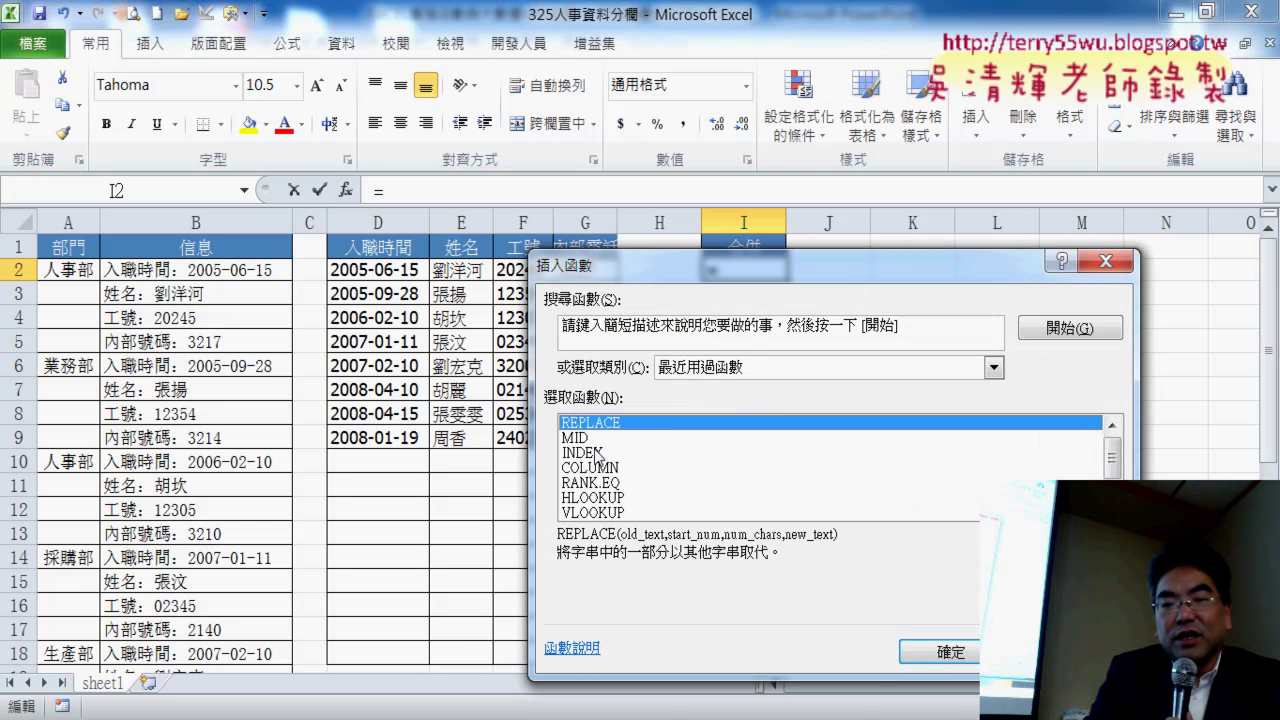
pyautogui.doubleClick(590, 453)
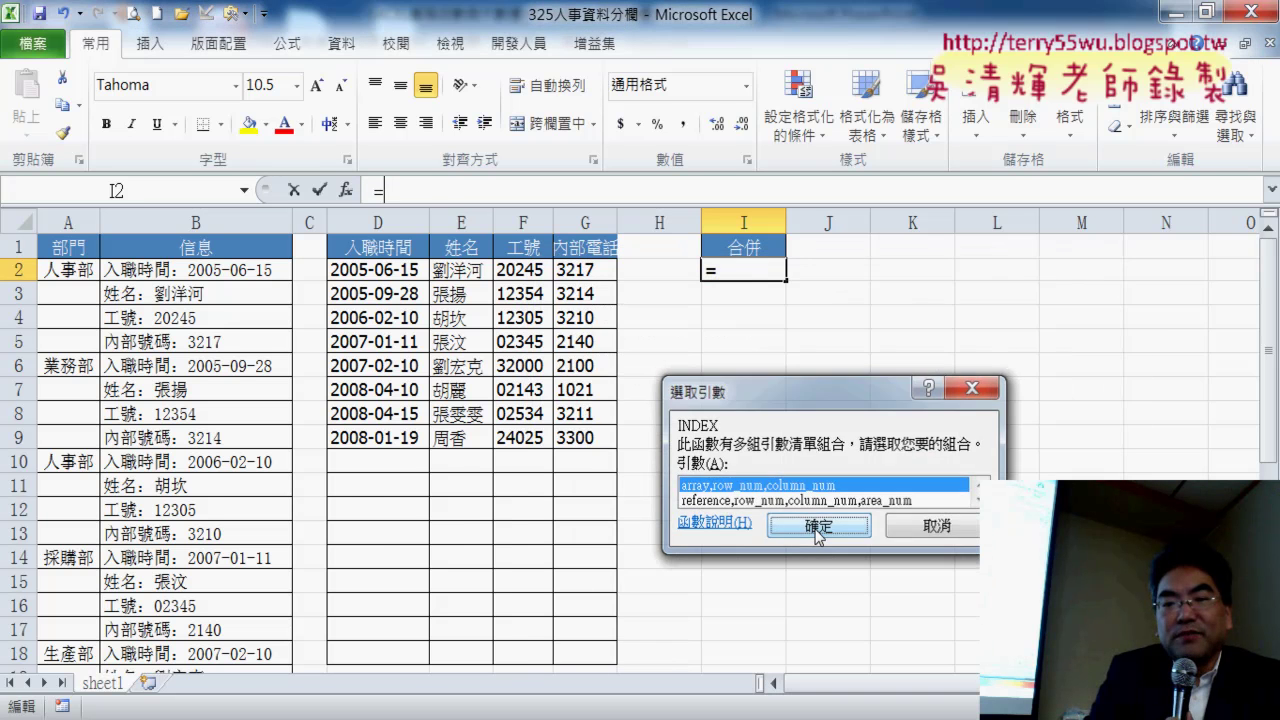
pyautogui.click(818, 530)
pyautogui.moveTo(726, 330); pyautogui.dragTo(905, 379)
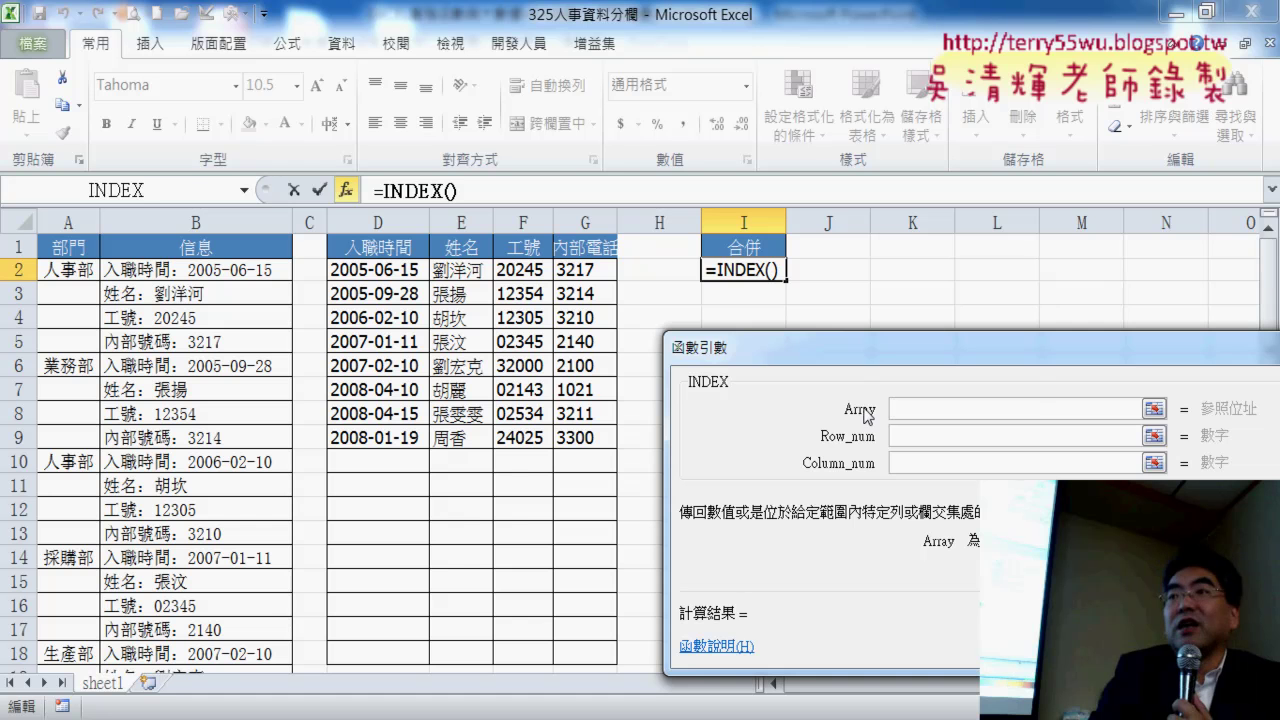
# Set the INDEX Array argument to the D2:G9 personnel table
pyautogui.moveTo(352, 267); pyautogui.dragTo(592, 444)
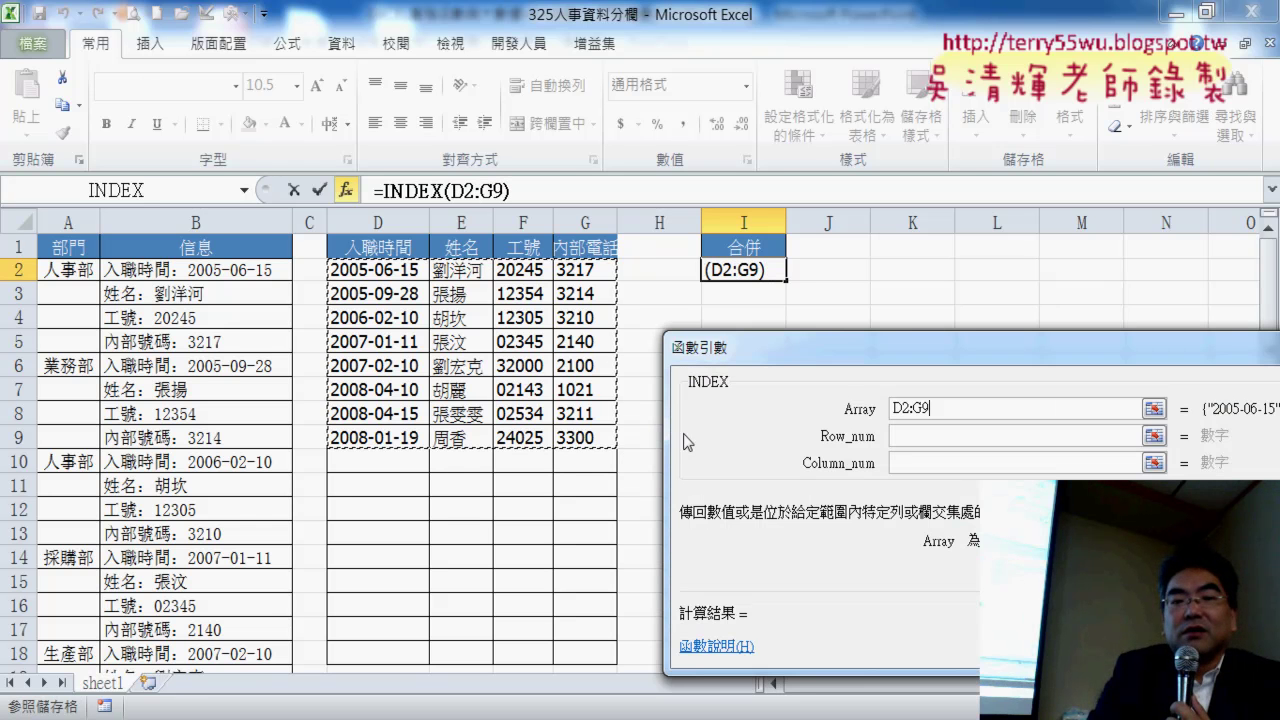
pyautogui.click(922, 438)
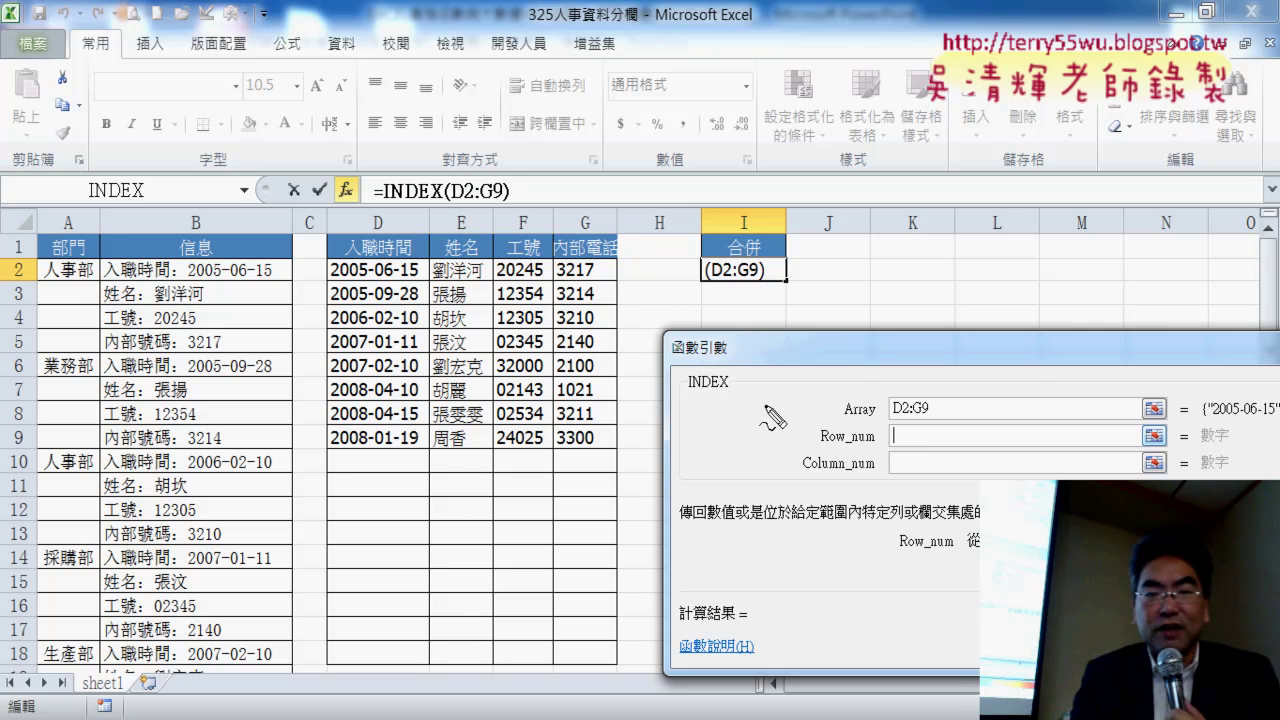
pyautogui.moveTo(318, 262); pyautogui.dragTo(322, 462)
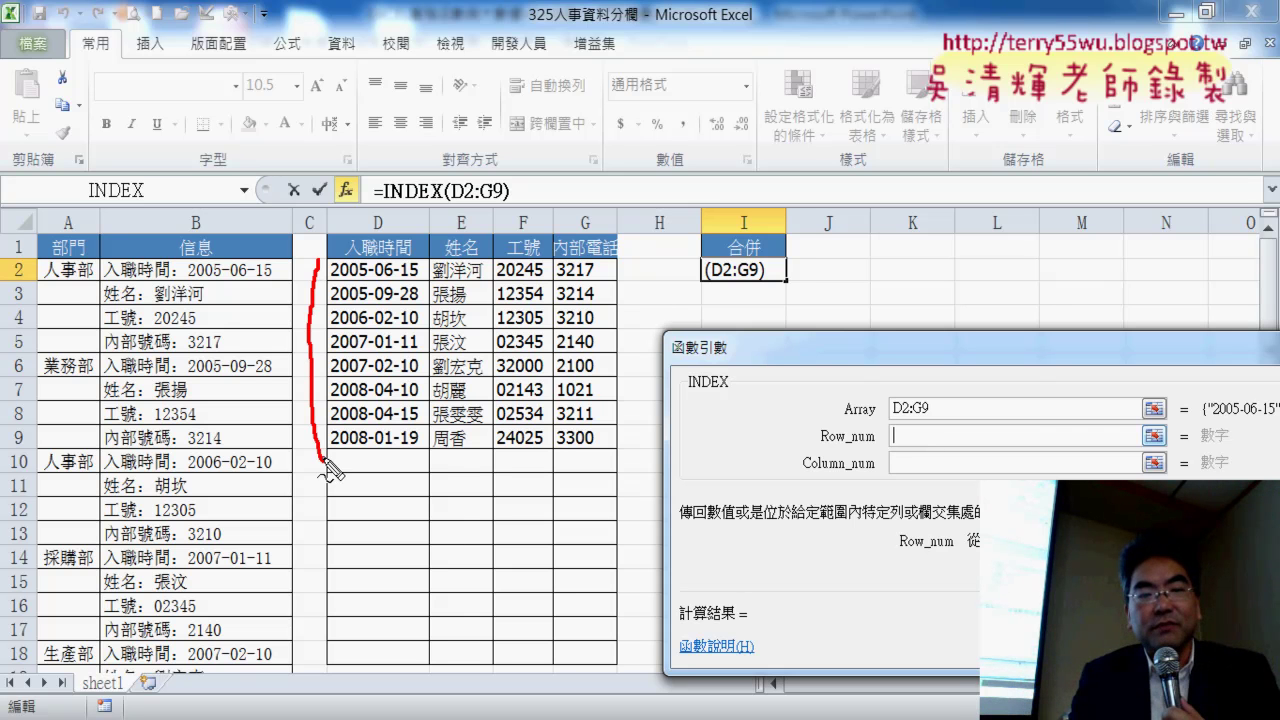
pyautogui.moveTo(333, 263)
pyautogui.mouseDown()
pyautogui.moveTo(345, 465)
pyautogui.moveTo(318, 461)
pyautogui.mouseUp()
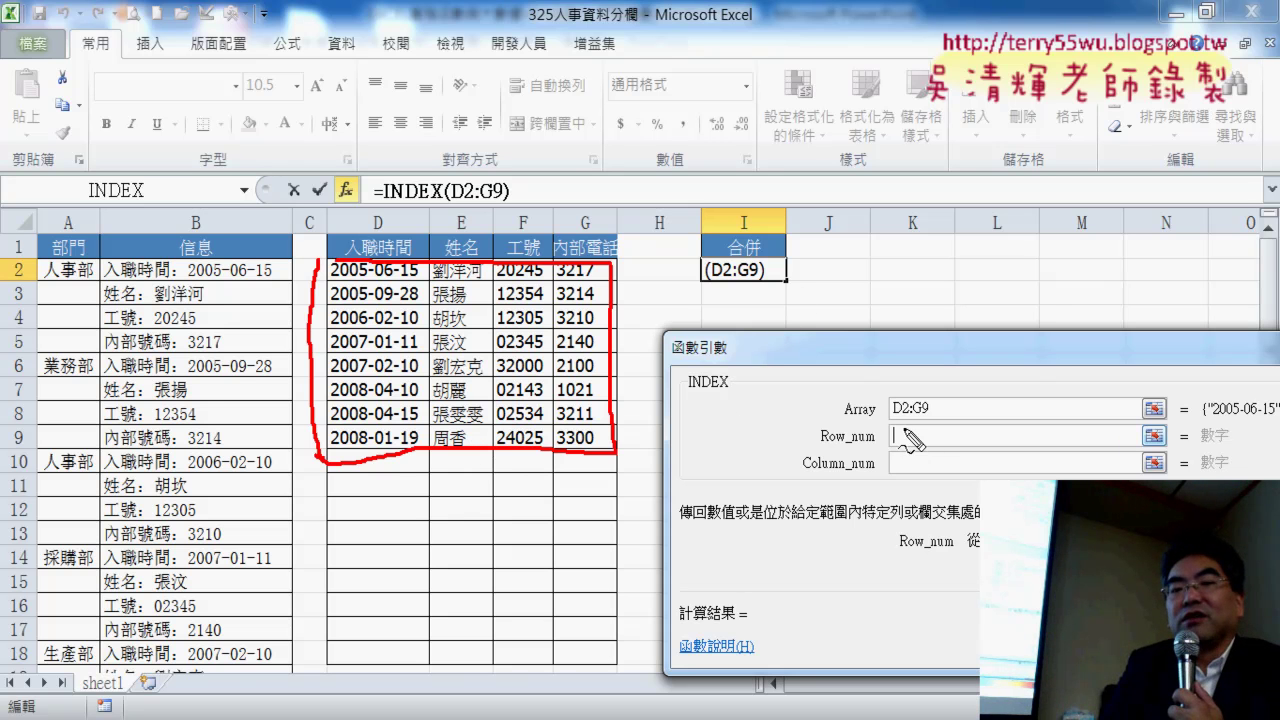
pyautogui.moveTo(904, 431); pyautogui.dragTo(901, 449)
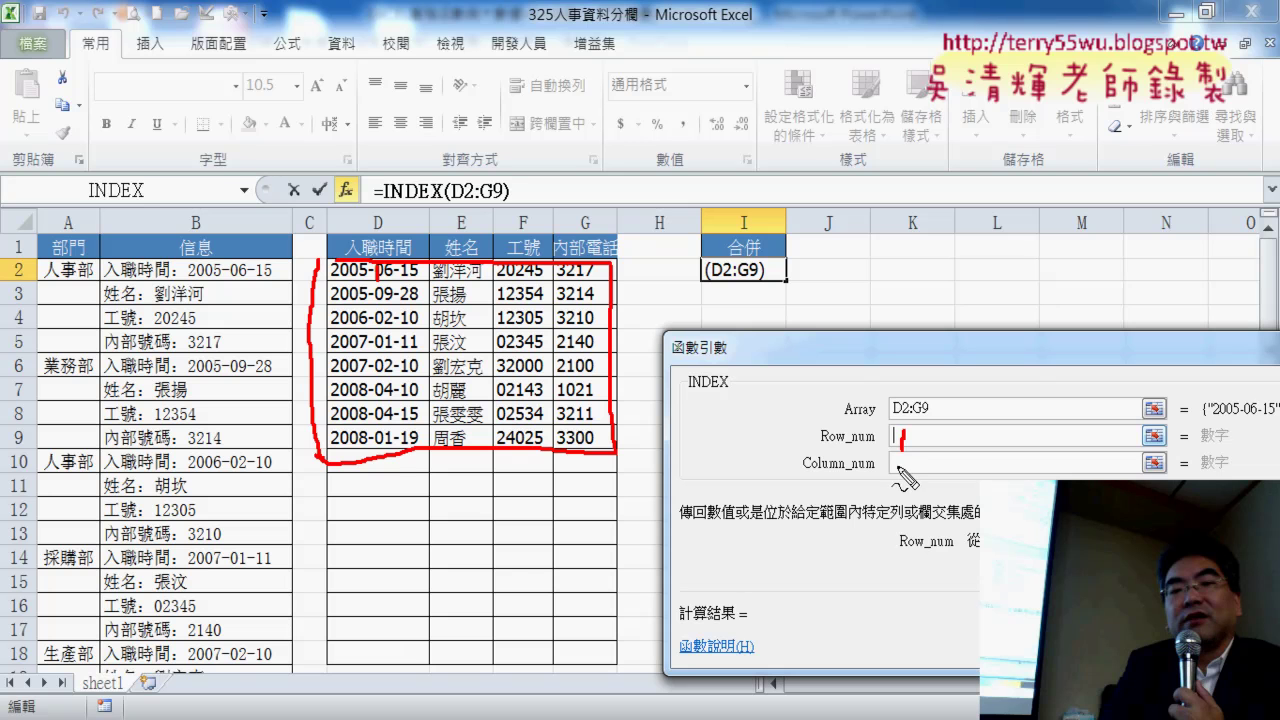
pyautogui.moveTo(904, 456); pyautogui.dragTo(900, 474)
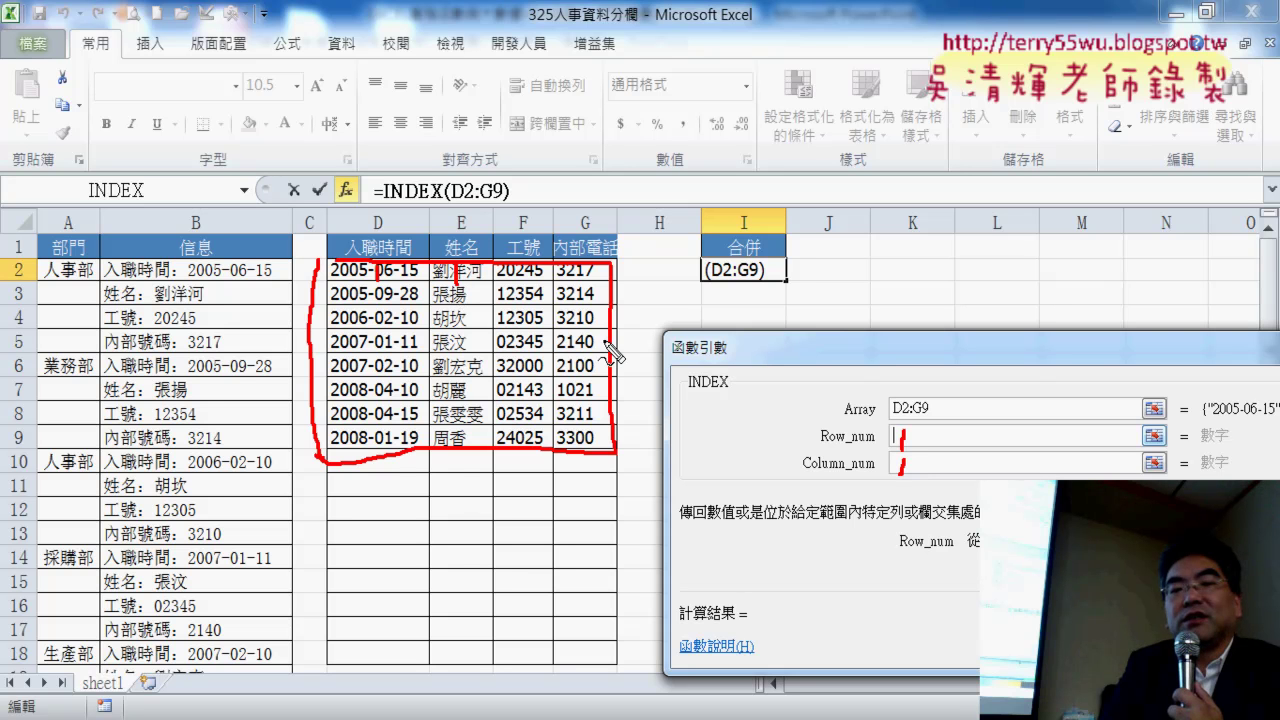
pyautogui.moveTo(470, 268); pyautogui.dragTo(490, 280)
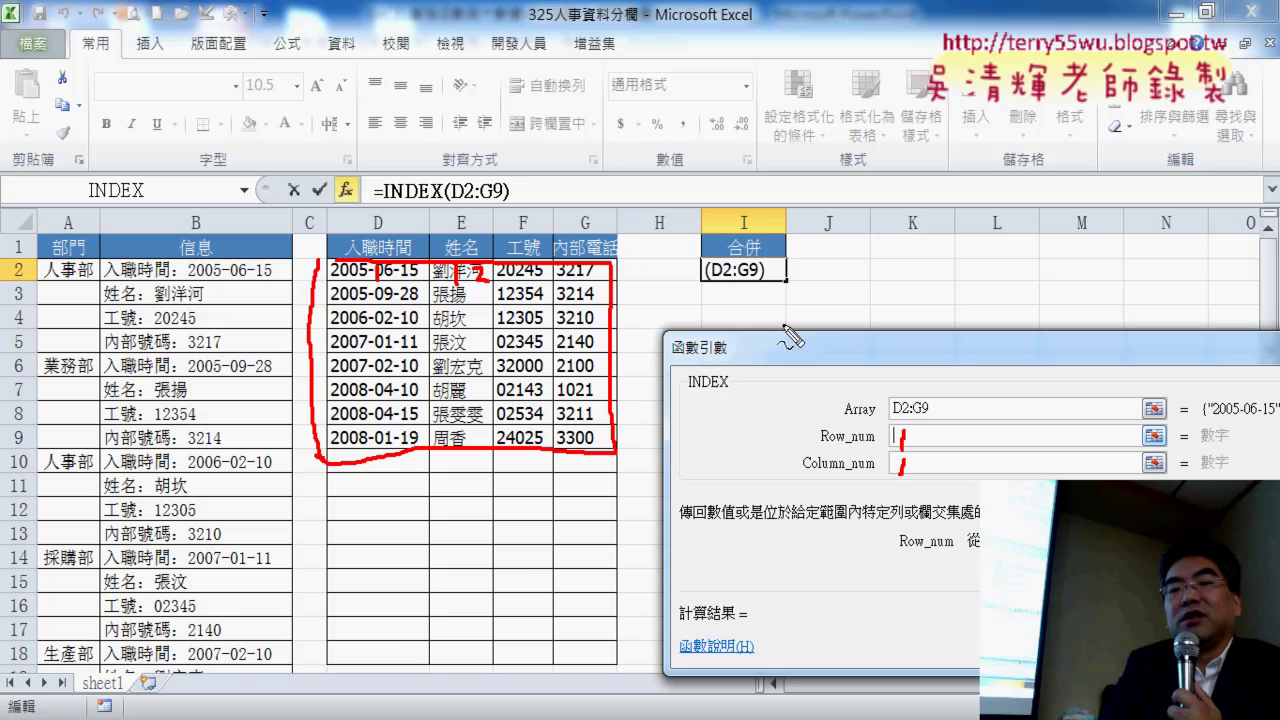
pyautogui.moveTo(751, 262)
pyautogui.mouseDown()
pyautogui.moveTo(752, 357)
pyautogui.moveTo(775, 397)
pyautogui.moveTo(794, 510)
pyautogui.mouseUp()
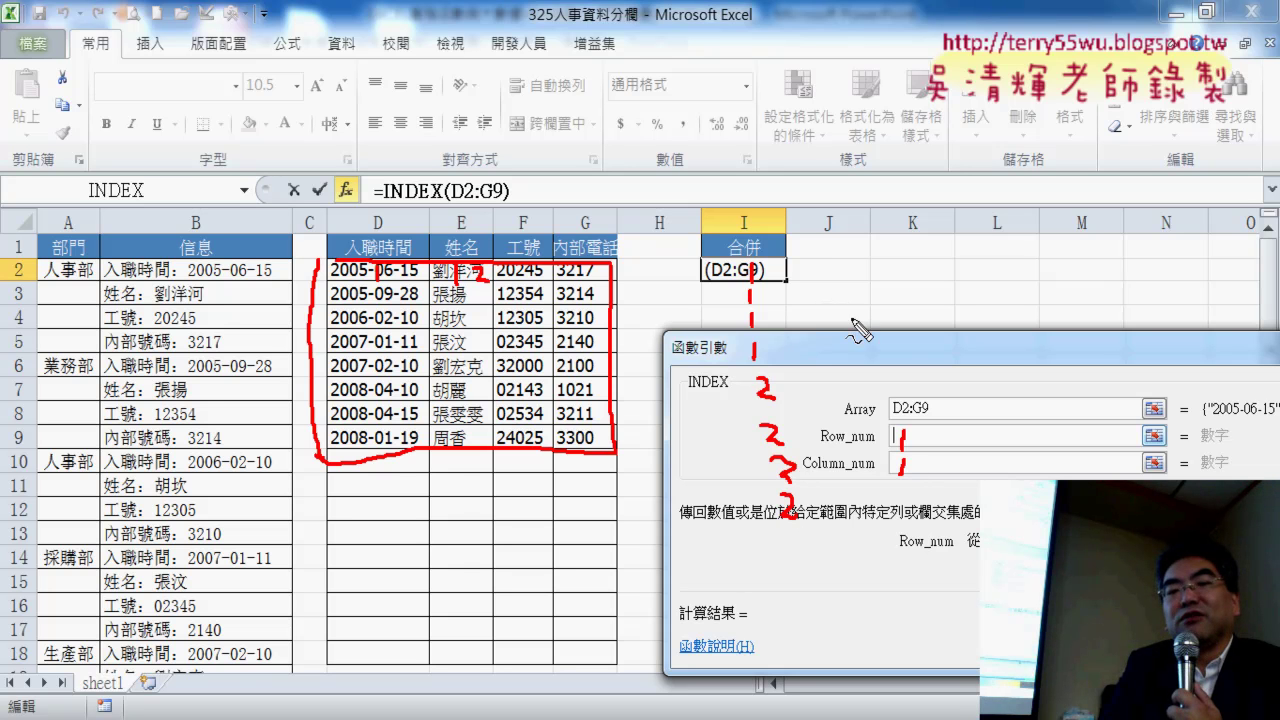
pyautogui.moveTo(822, 263); pyautogui.dragTo(822, 278)
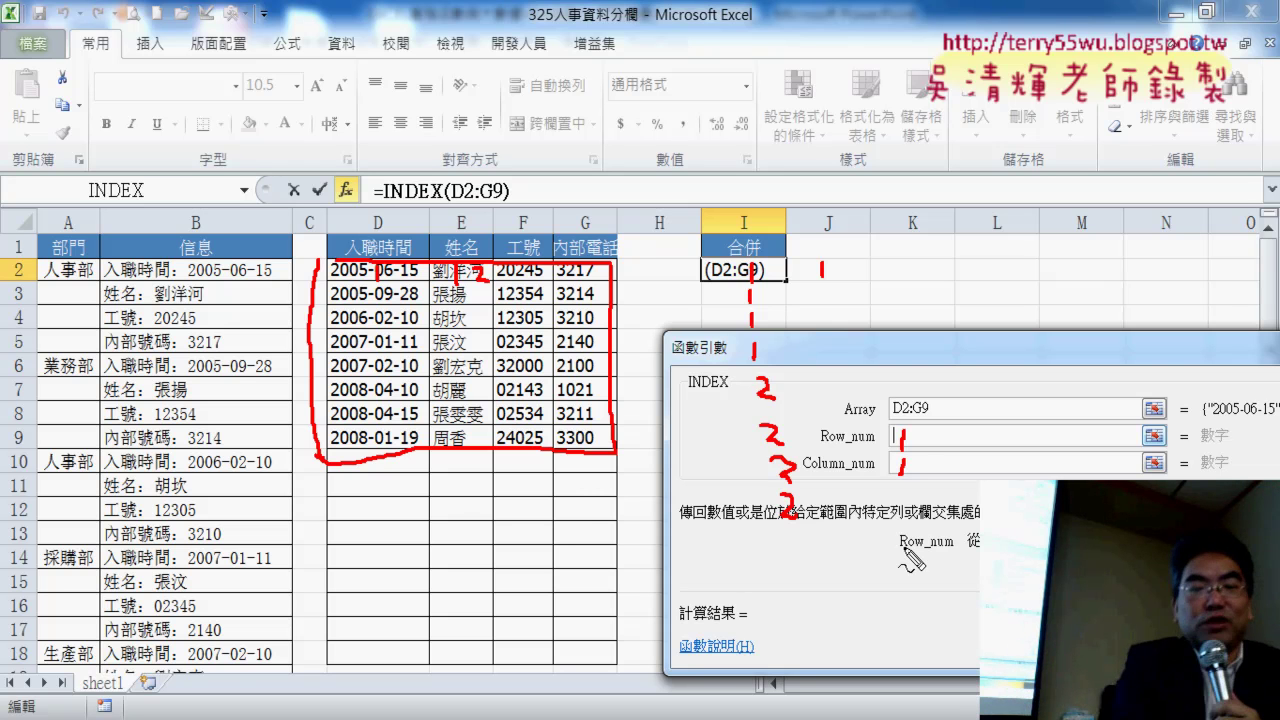
# Cancel the unfinished INDEX formula in I2
pyautogui.press('Escape')
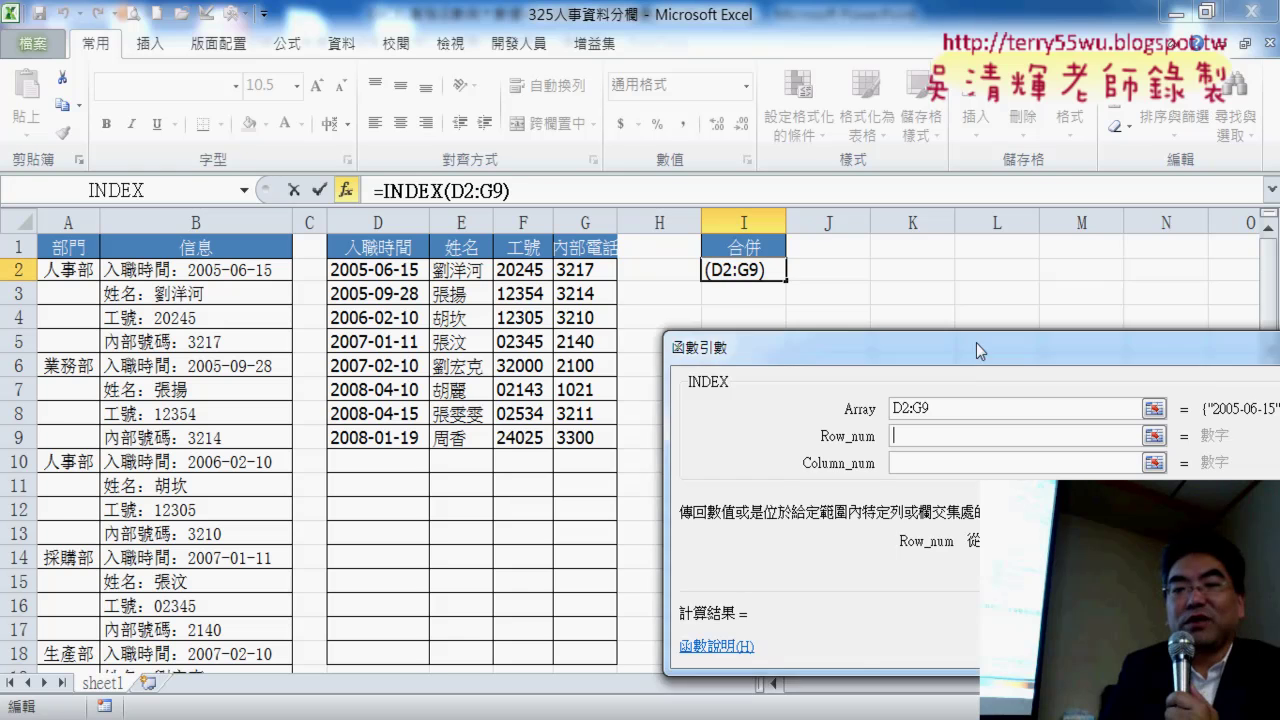
pyautogui.moveTo(1025, 375); pyautogui.dragTo(781, 353)
pyautogui.press('Escape')
# Enter the heading ROW in cell J1
pyautogui.click(844, 247)
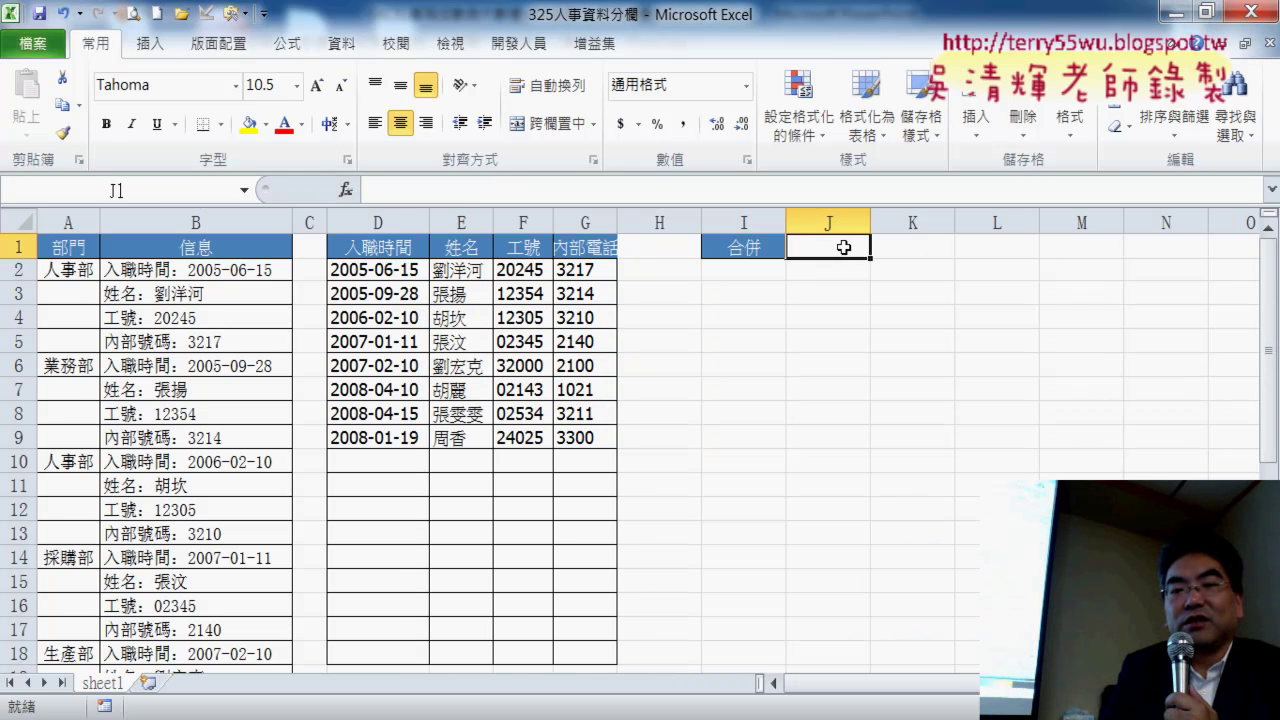
pyautogui.keyDown('shift'); pyautogui.click(926, 269); pyautogui.keyUp('shift')
pyautogui.write('R')
pyautogui.press('BackSpace')
pyautogui.write('OW')
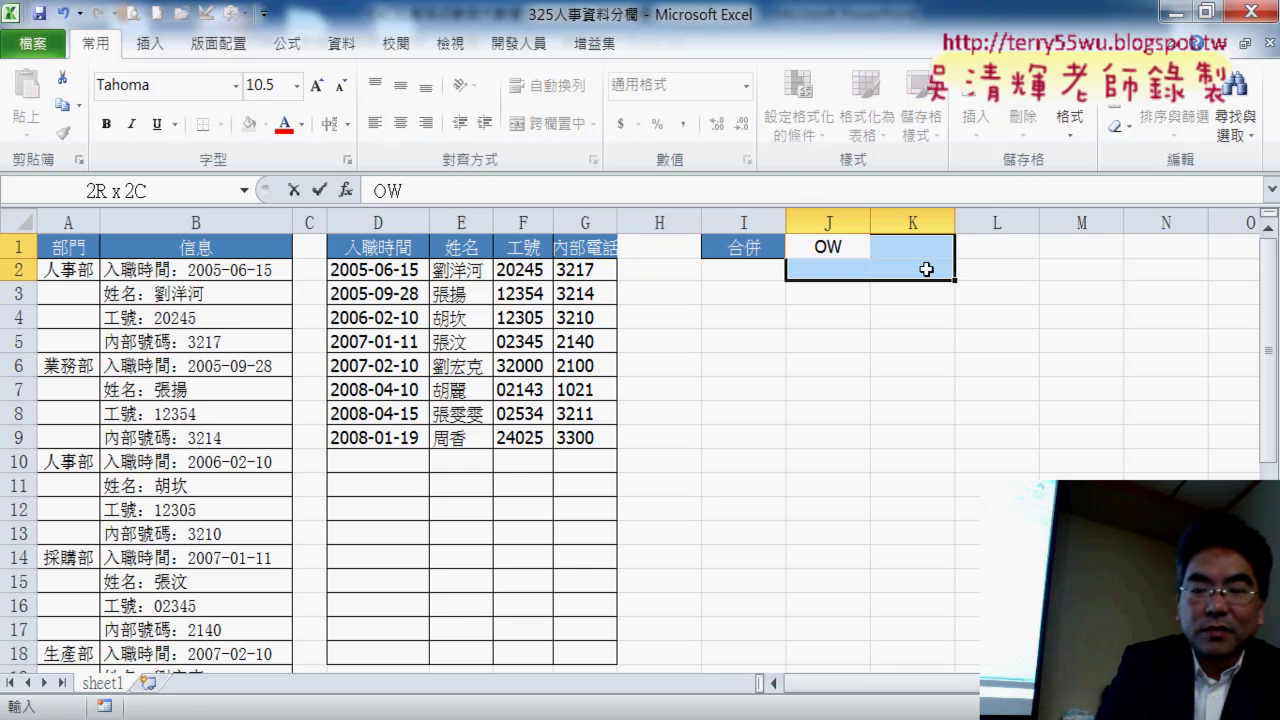
pyautogui.press('Left')
pyautogui.press('Left')
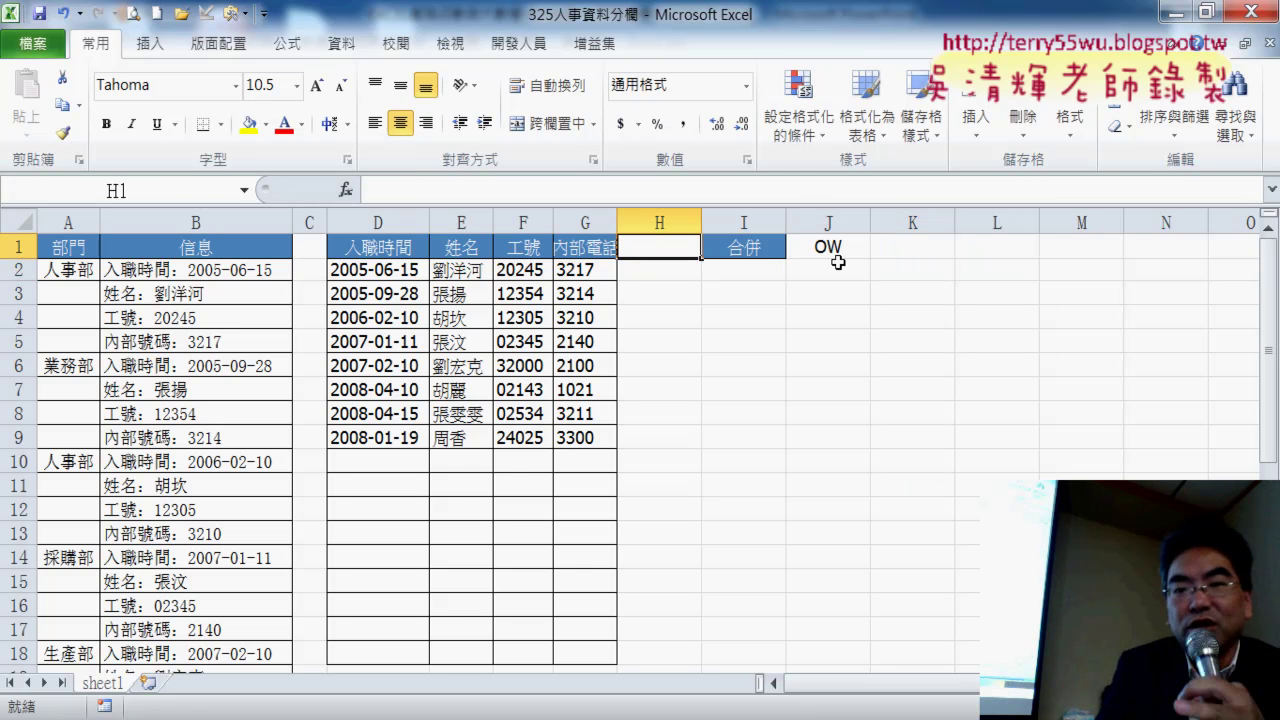
pyautogui.click(838, 250)
pyautogui.doubleClick(843, 247)
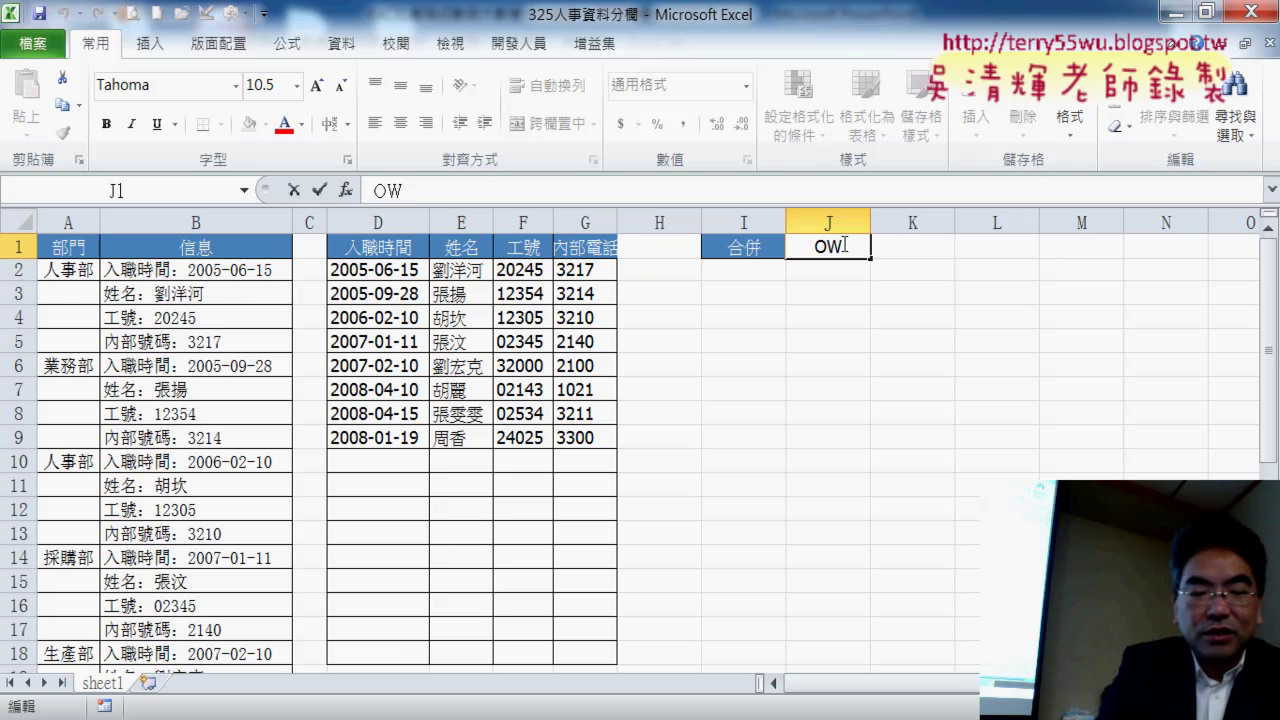
pyautogui.write('R')
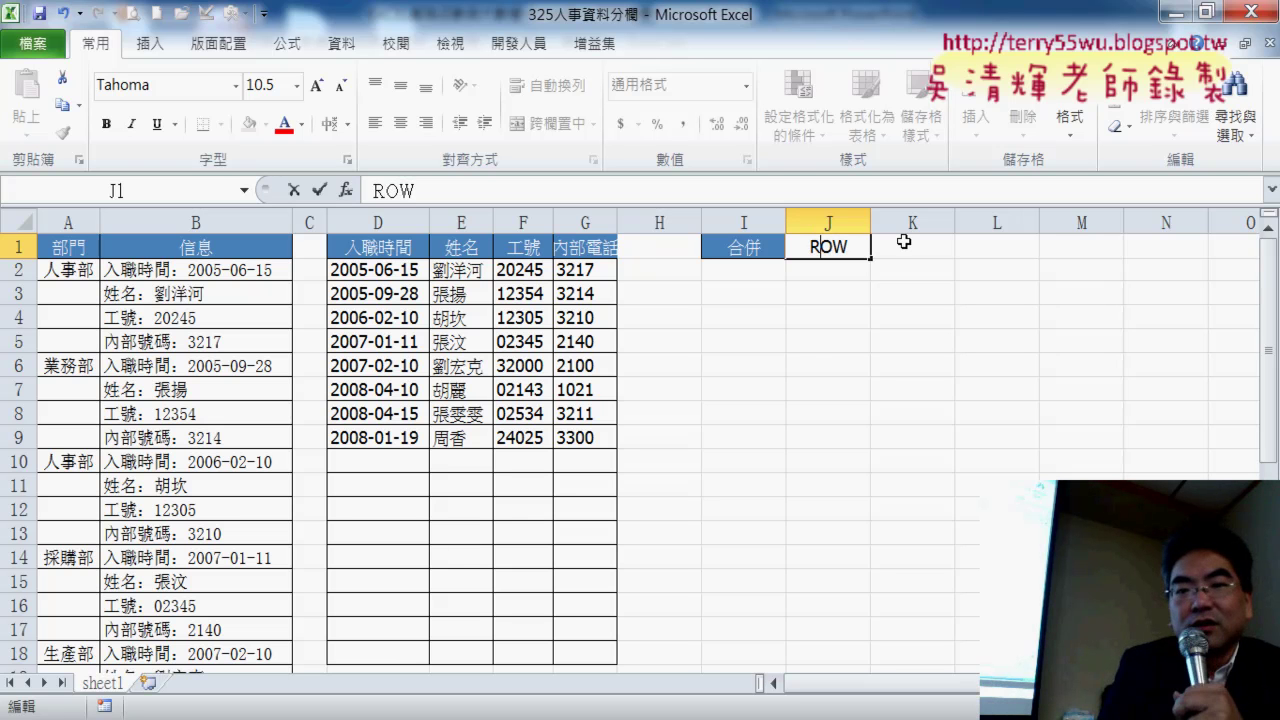
pyautogui.click(903, 241)
# Enter the heading COLUMN in cell K1
pyautogui.write('COL')
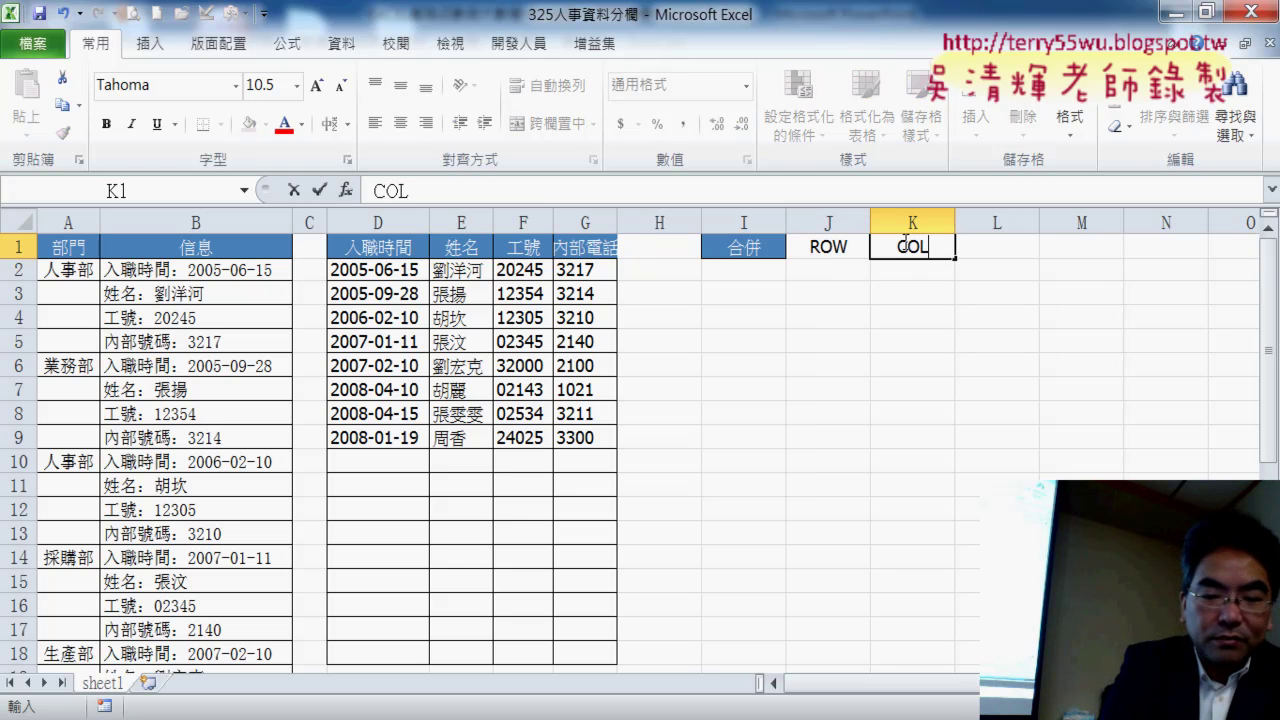
pyautogui.write('UMN')
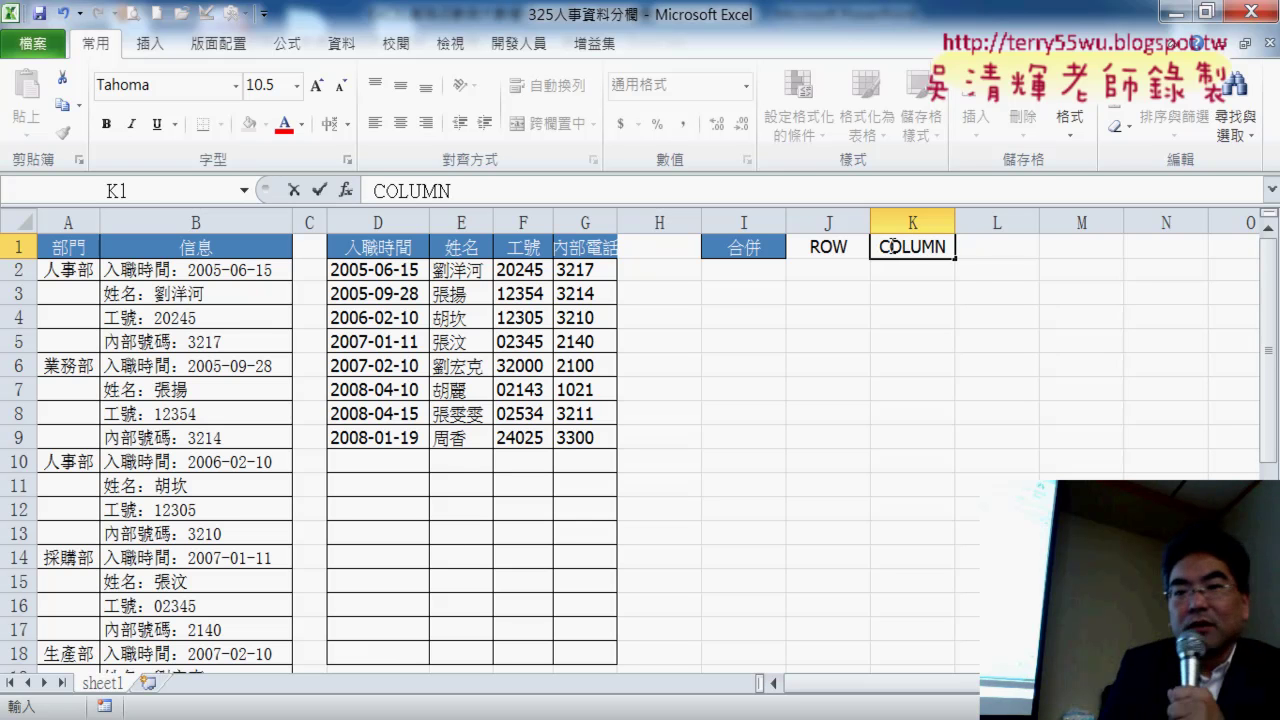
pyautogui.click(802, 280)
pyautogui.click(824, 290)
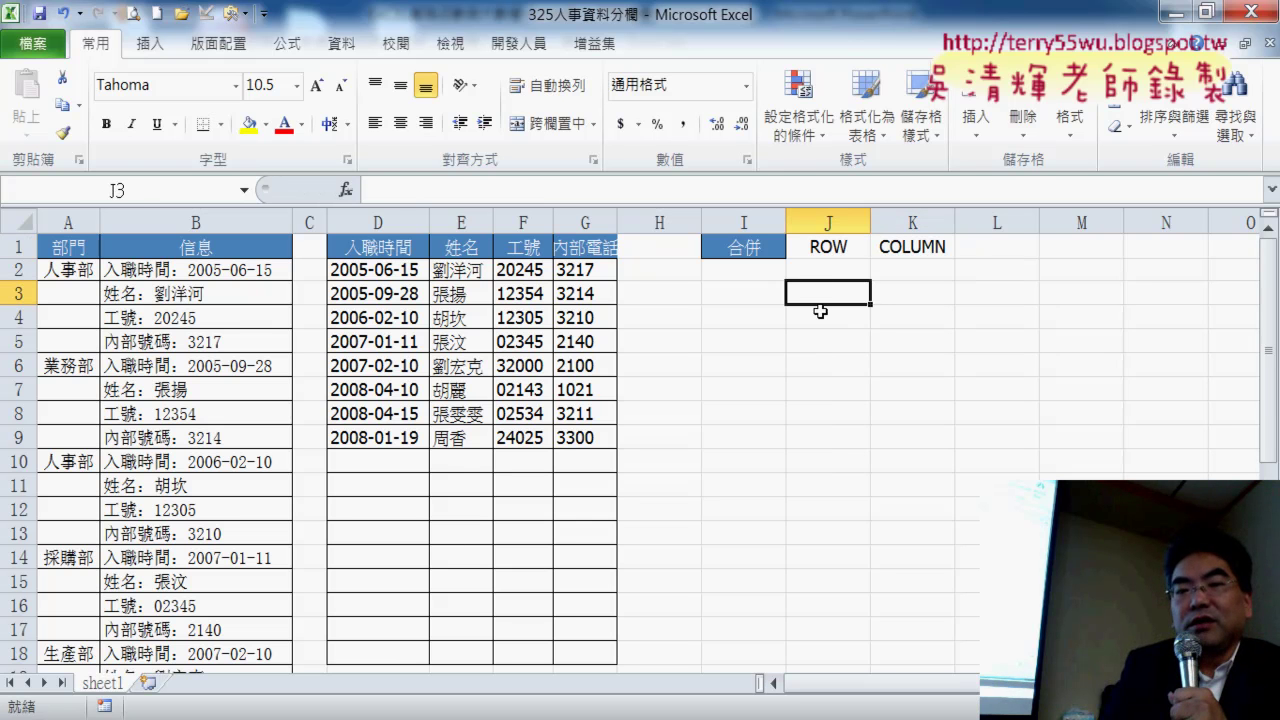
# Fill J2:J5 with the value 1 under the ROW heading
pyautogui.press('Down')
pyautogui.press('Down')
pyautogui.click(833, 268)
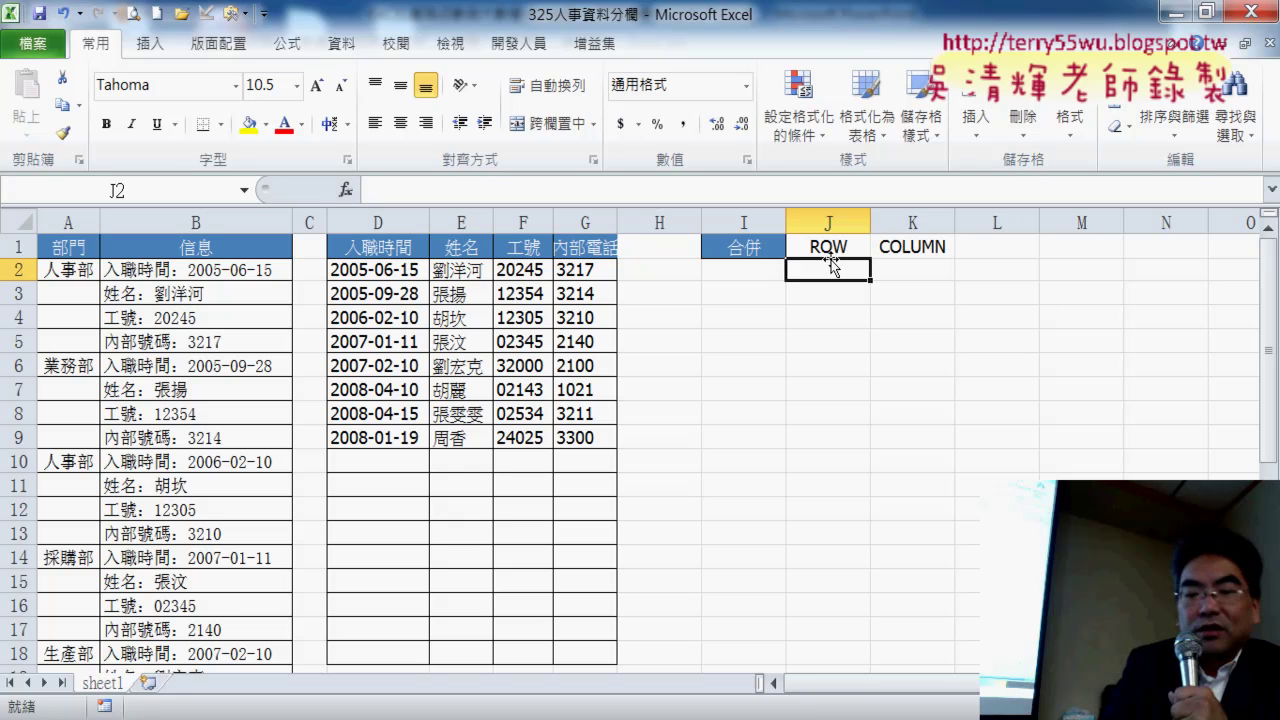
pyautogui.write('=')
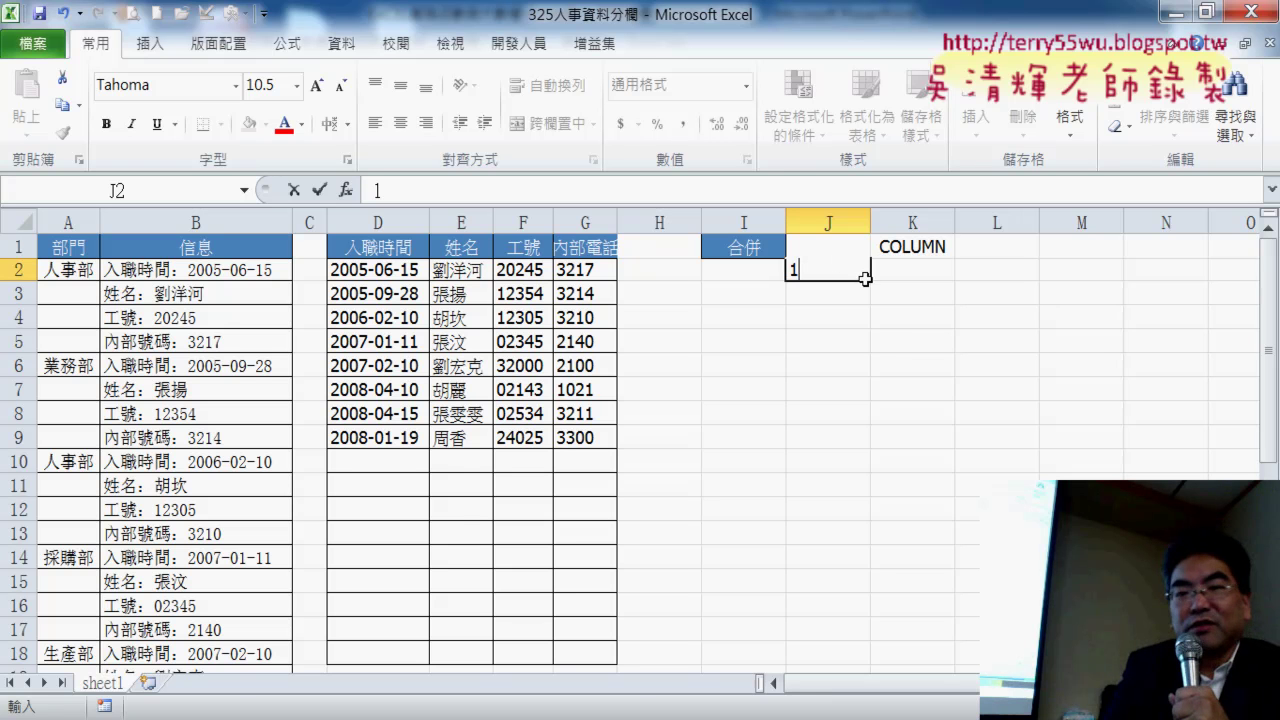
pyautogui.moveTo(873, 284); pyautogui.dragTo(865, 352)
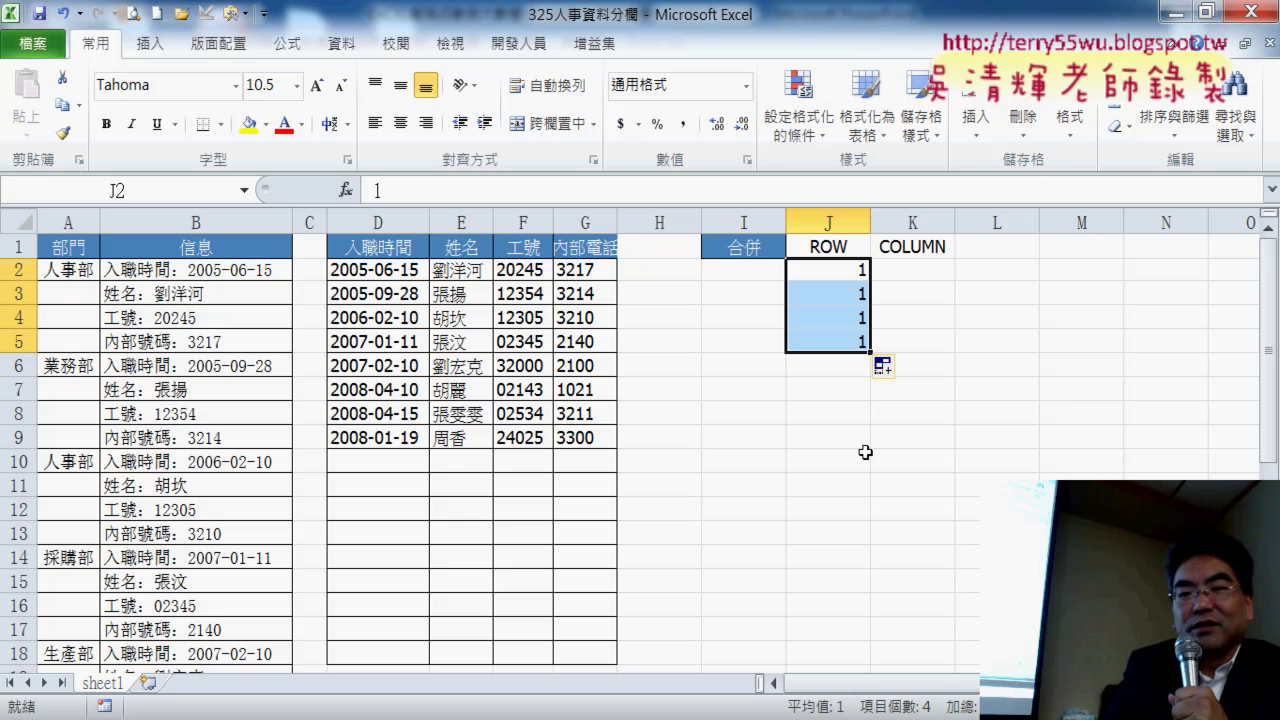
# Fill K2:K5 with the sequence 1 to 4 under the COLUMN heading
pyautogui.click(926, 267)
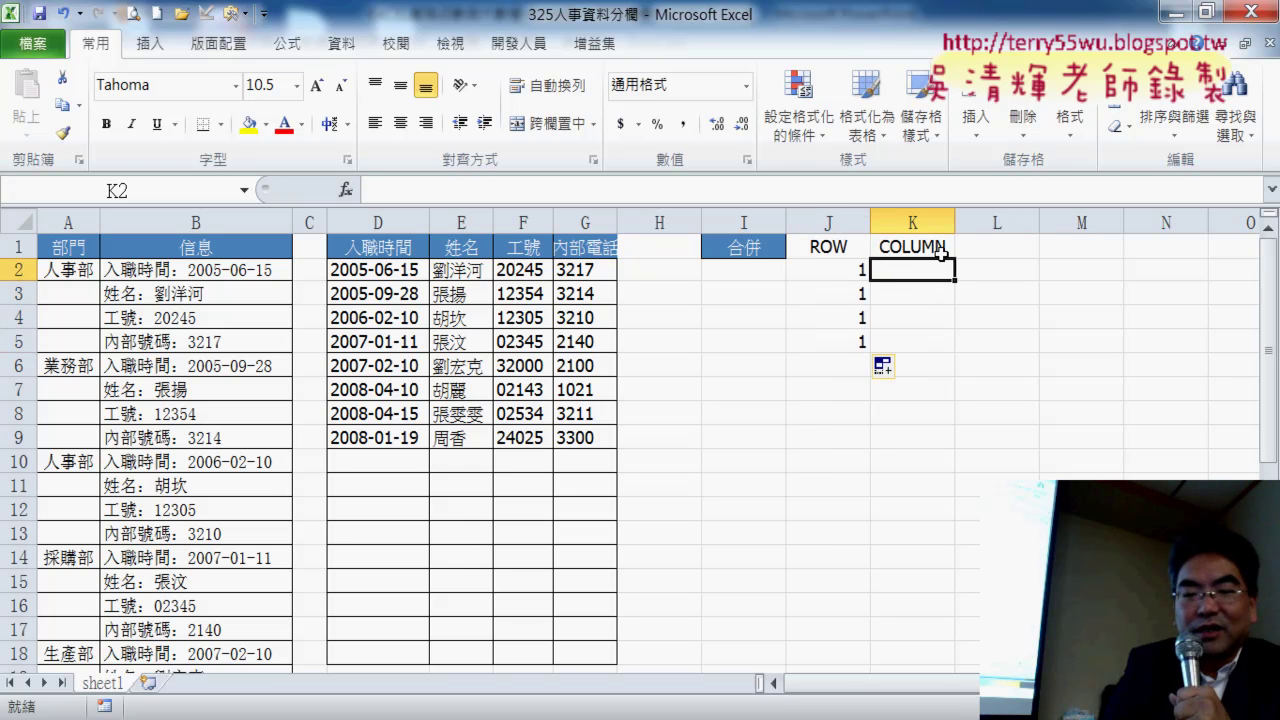
pyautogui.write('1')
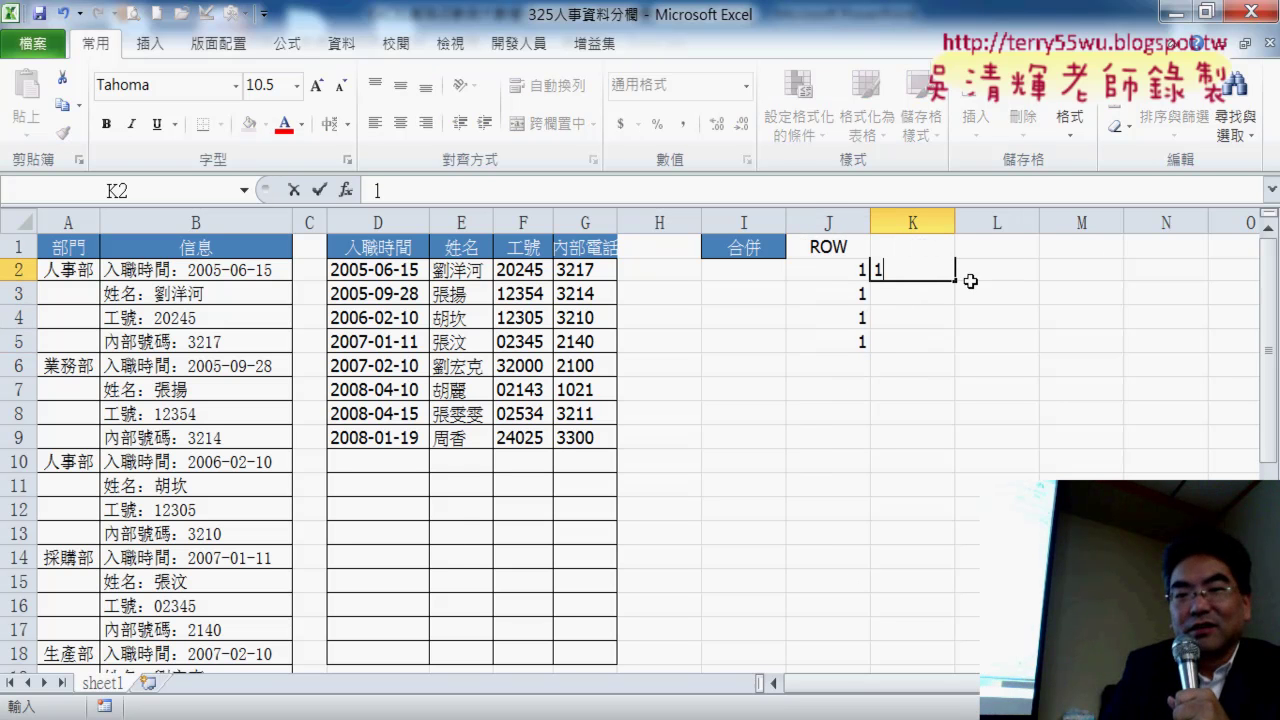
pyautogui.moveTo(953, 282); pyautogui.dragTo(958, 356)
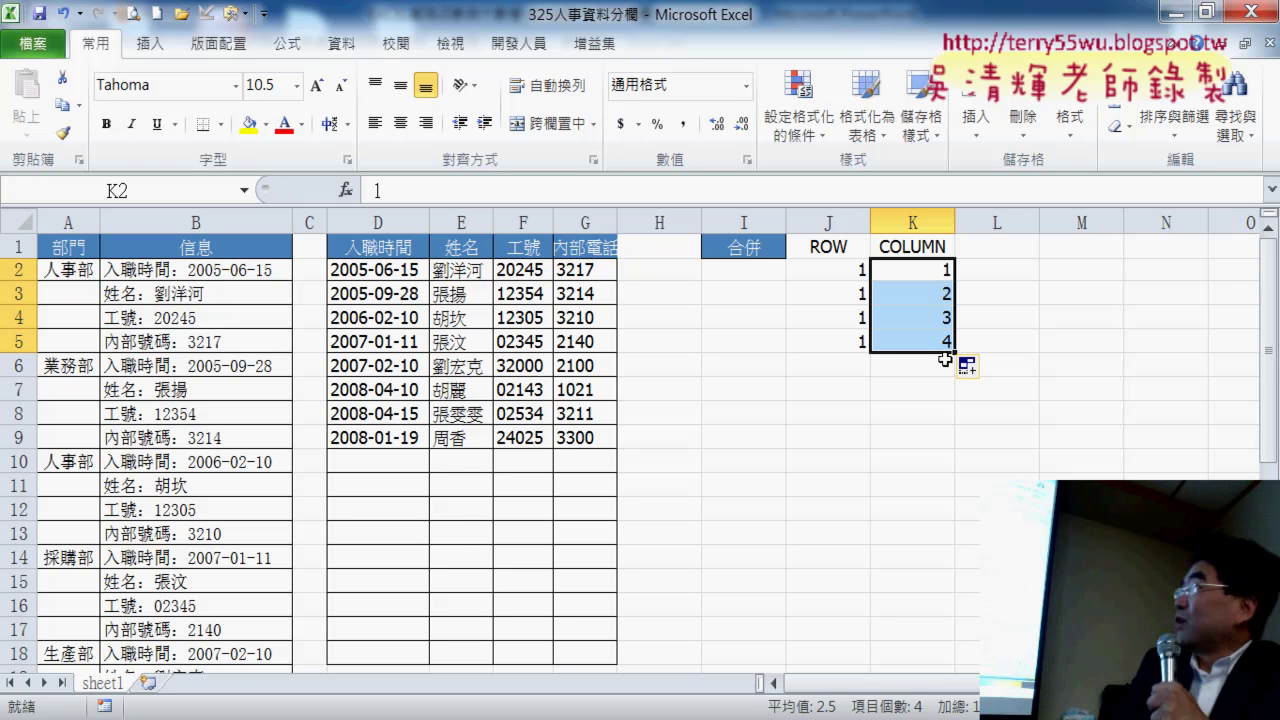
pyautogui.moveTo(912, 221); pyautogui.dragTo(838, 212)
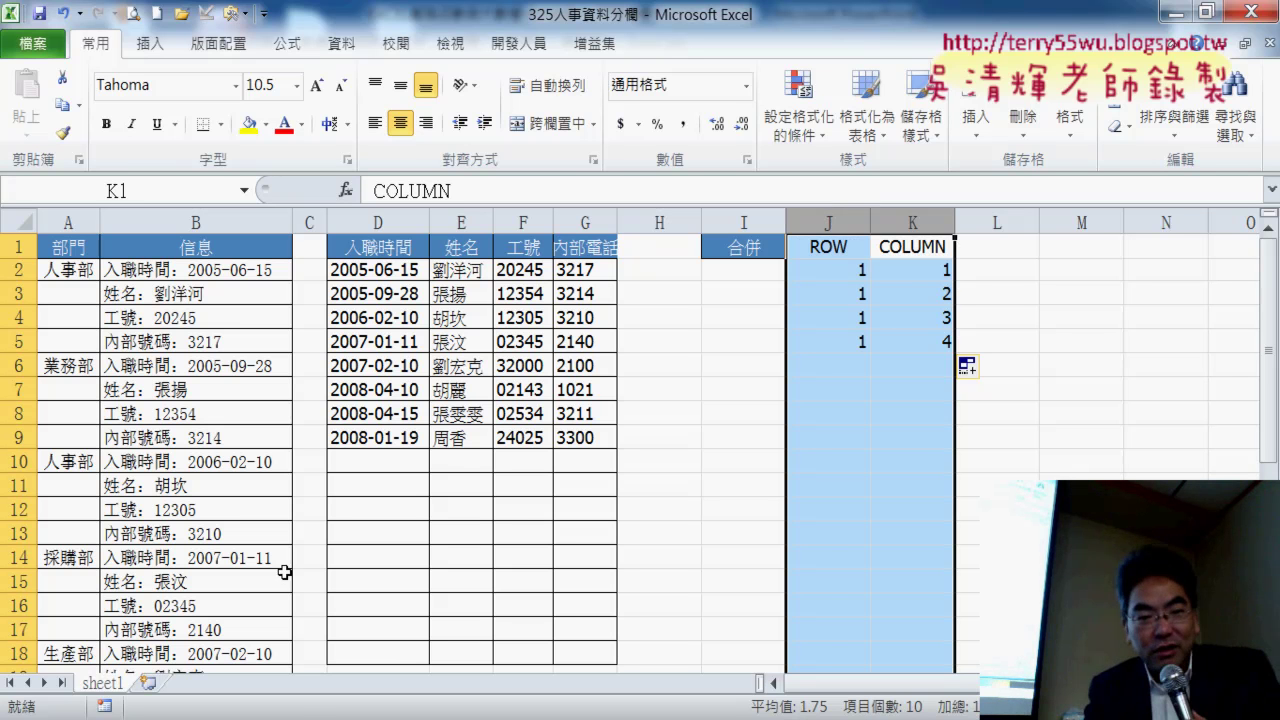
pyautogui.click(427, 719)
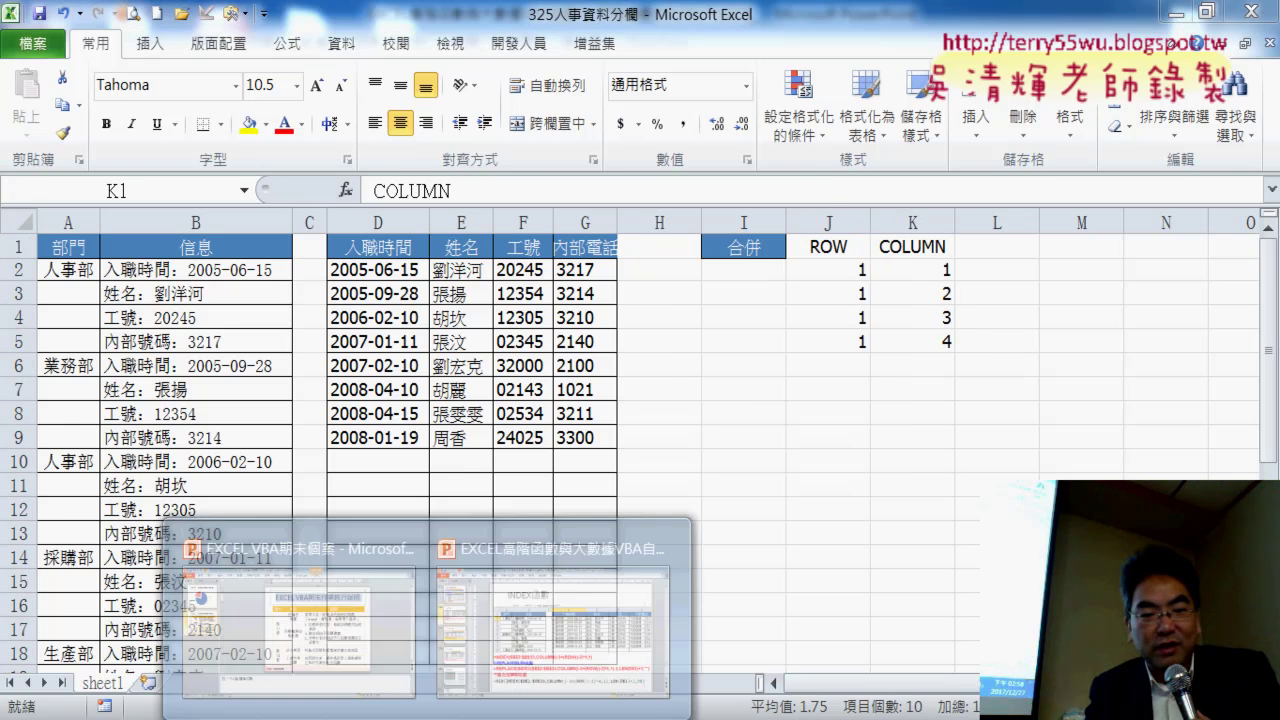
pyautogui.click(565, 645)
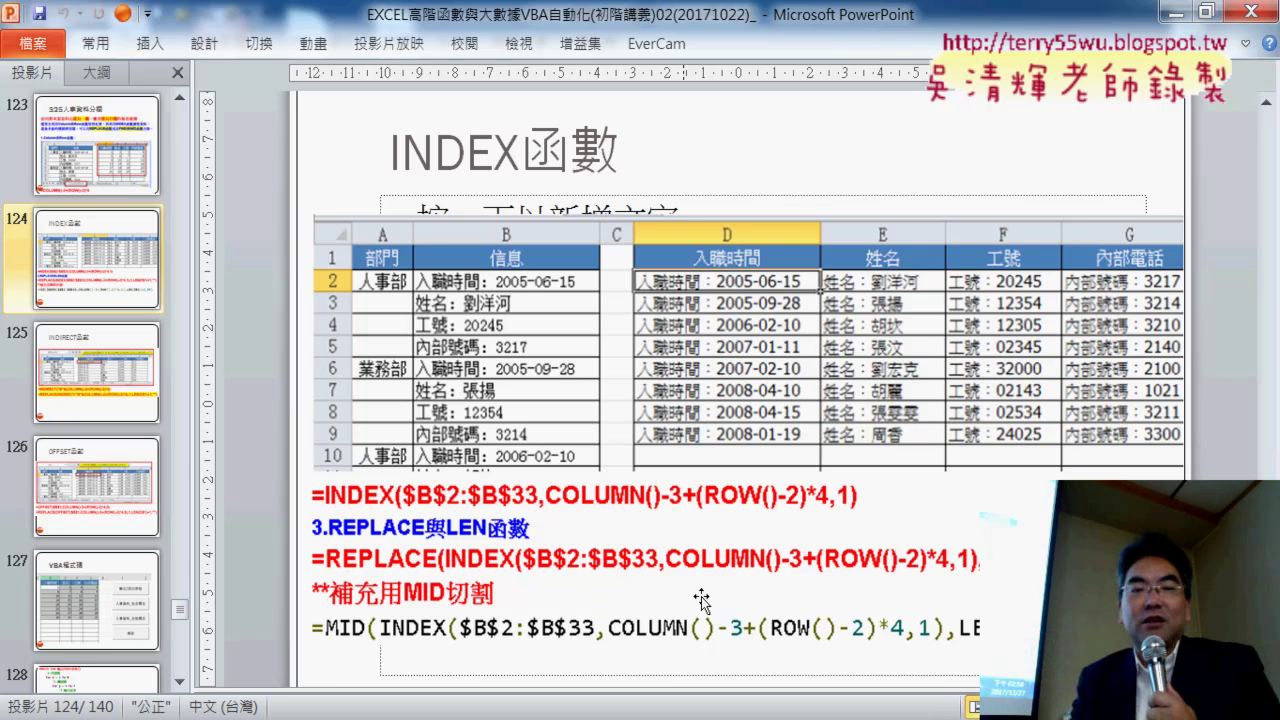
pyautogui.scroll(-3, 637, 551)
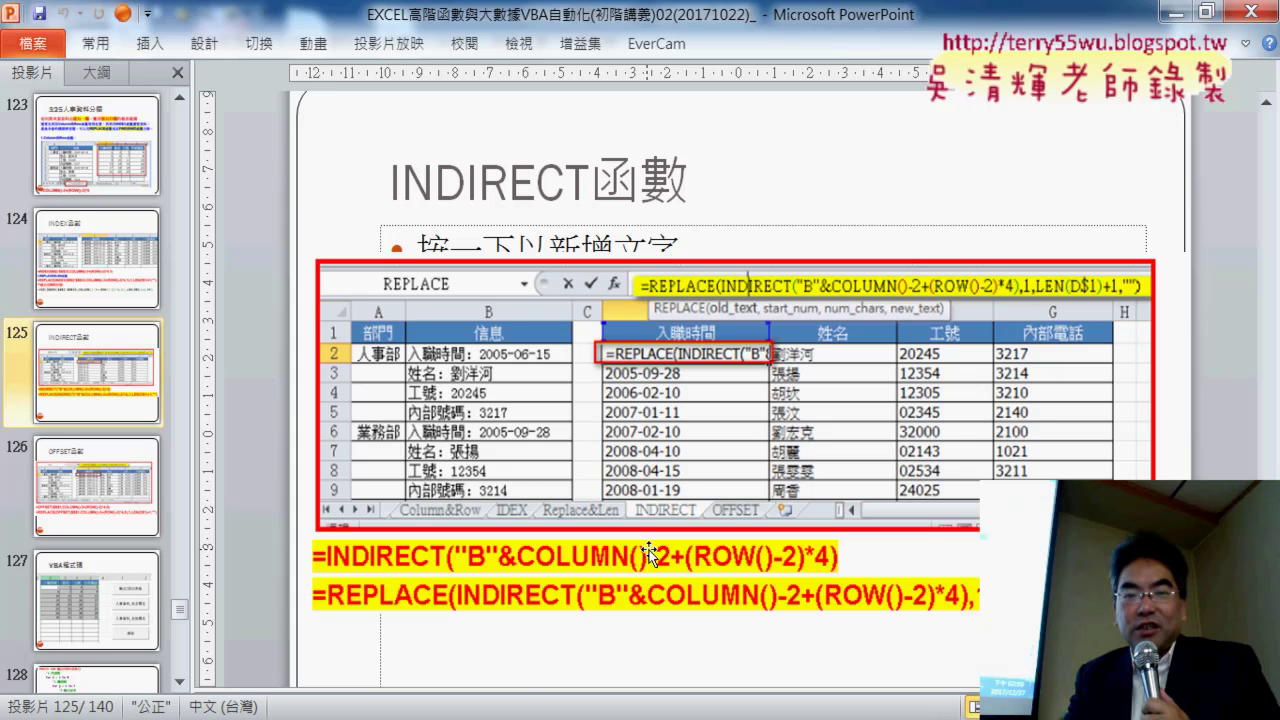
pyautogui.scroll(-1, 648, 553)
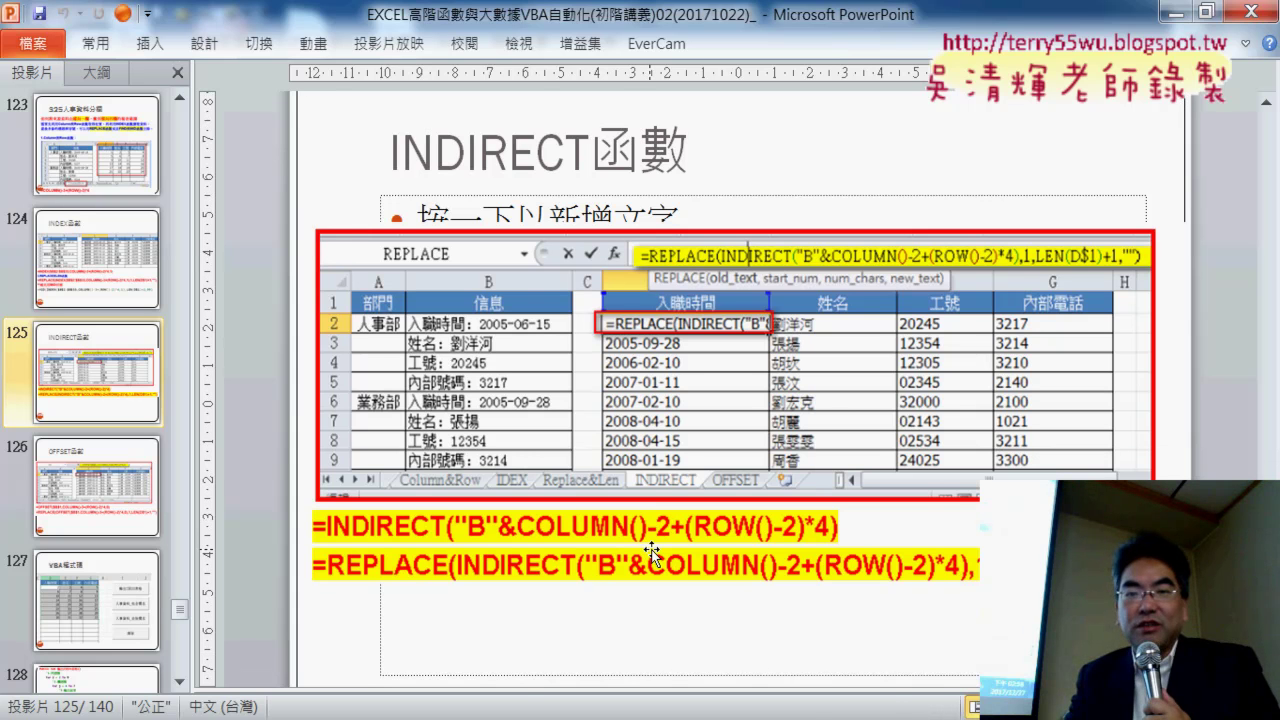
pyautogui.hotkey('alt', 'Tab')
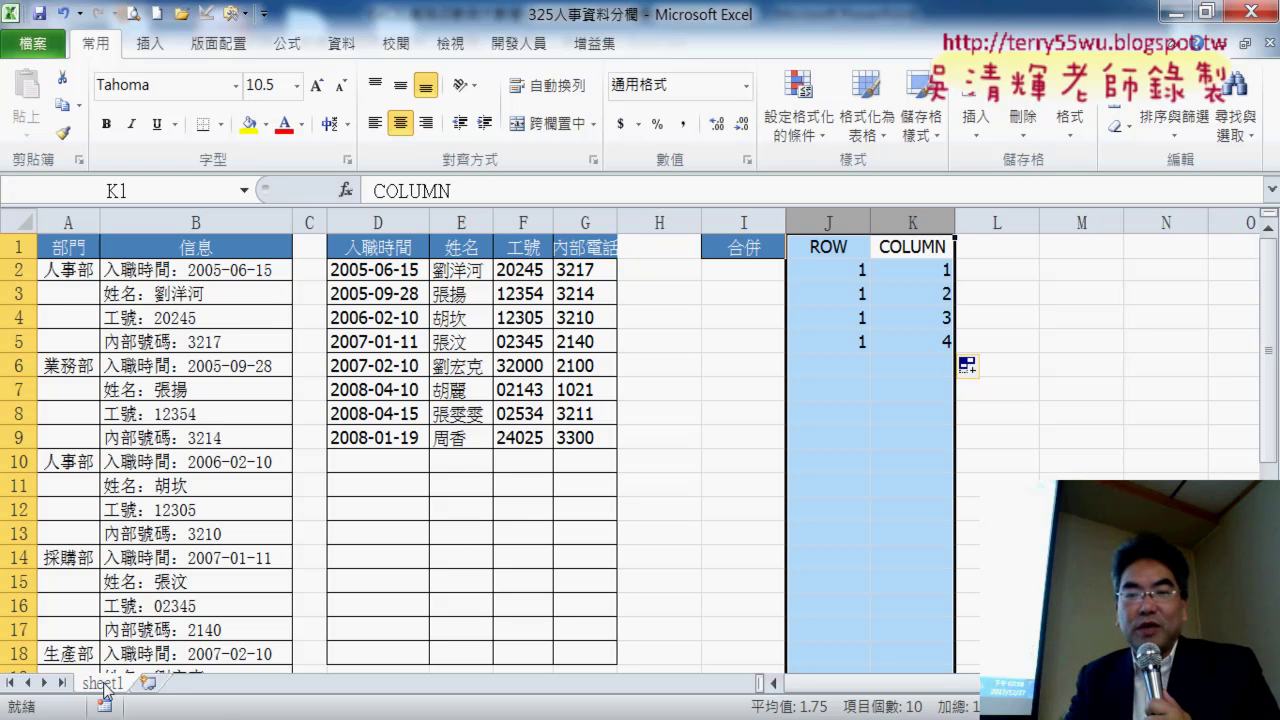
# Copy sheet1 to a new sheet named INDIRECT and clear its D2:G9 values
pyautogui.moveTo(178, 680); pyautogui.dragTo(178, 680)
pyautogui.doubleClick(170, 682)
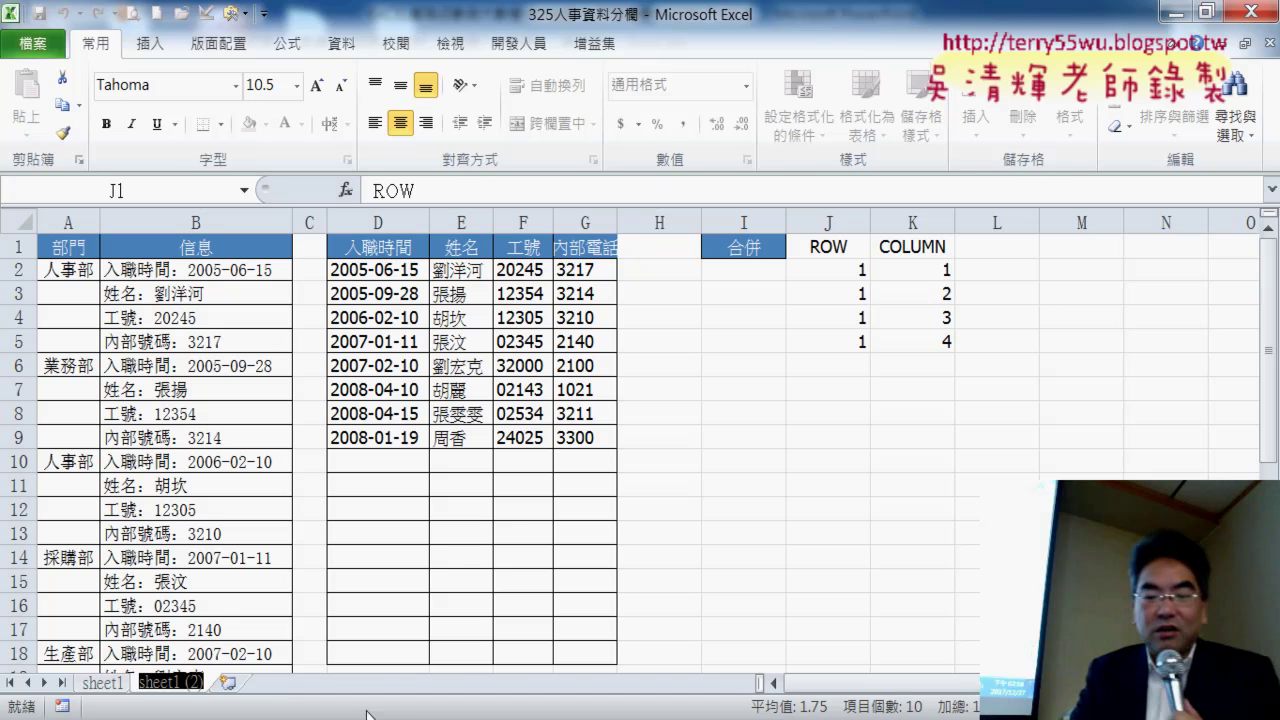
pyautogui.write('I')
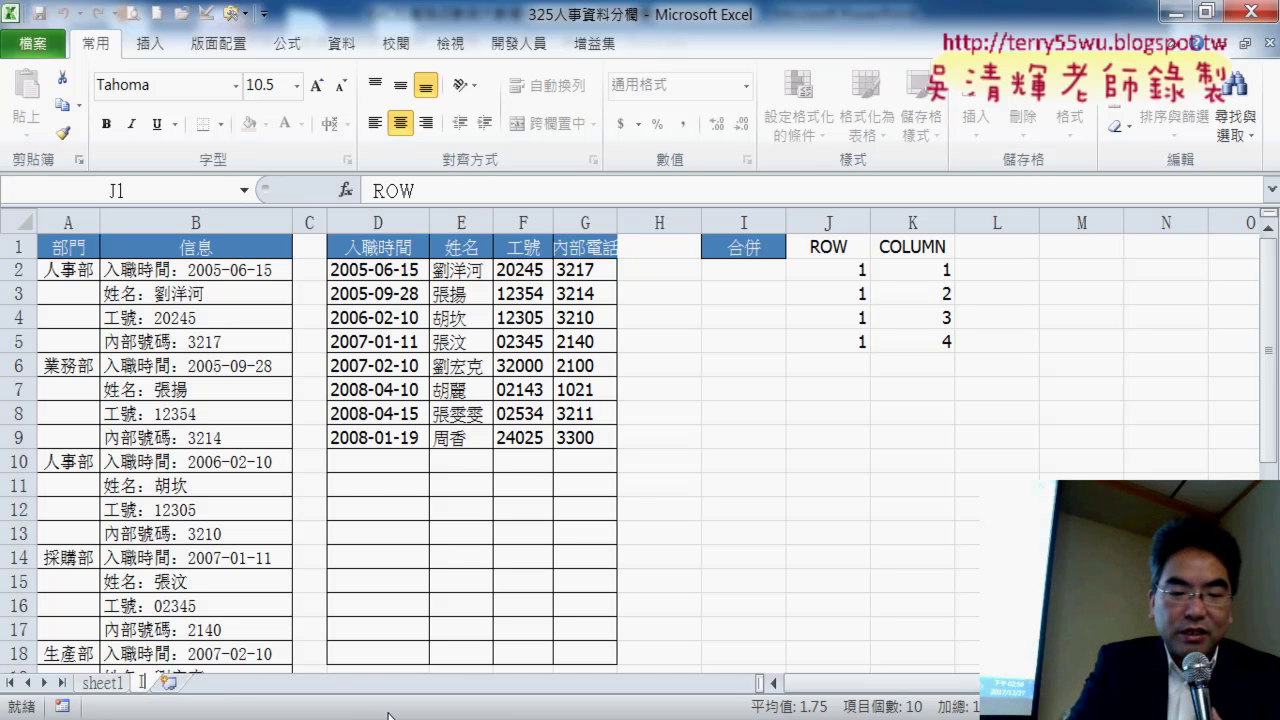
pyautogui.write('NDI')
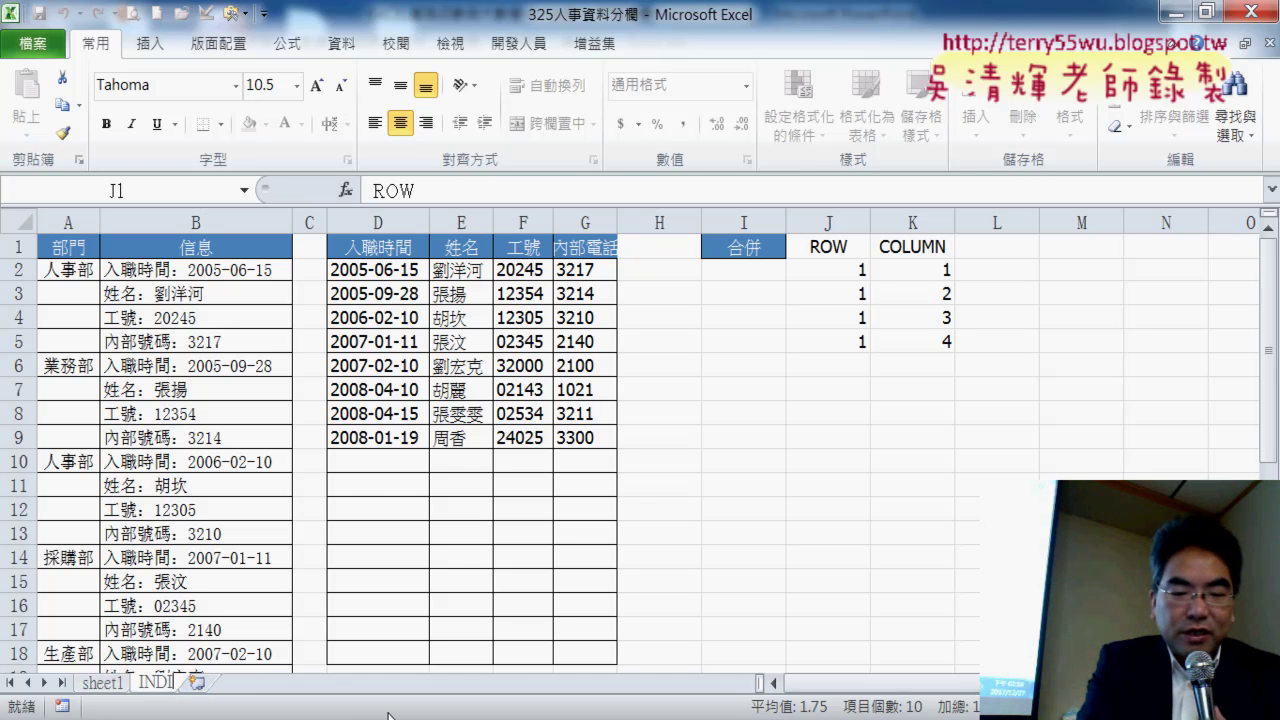
pyautogui.write('RECT')
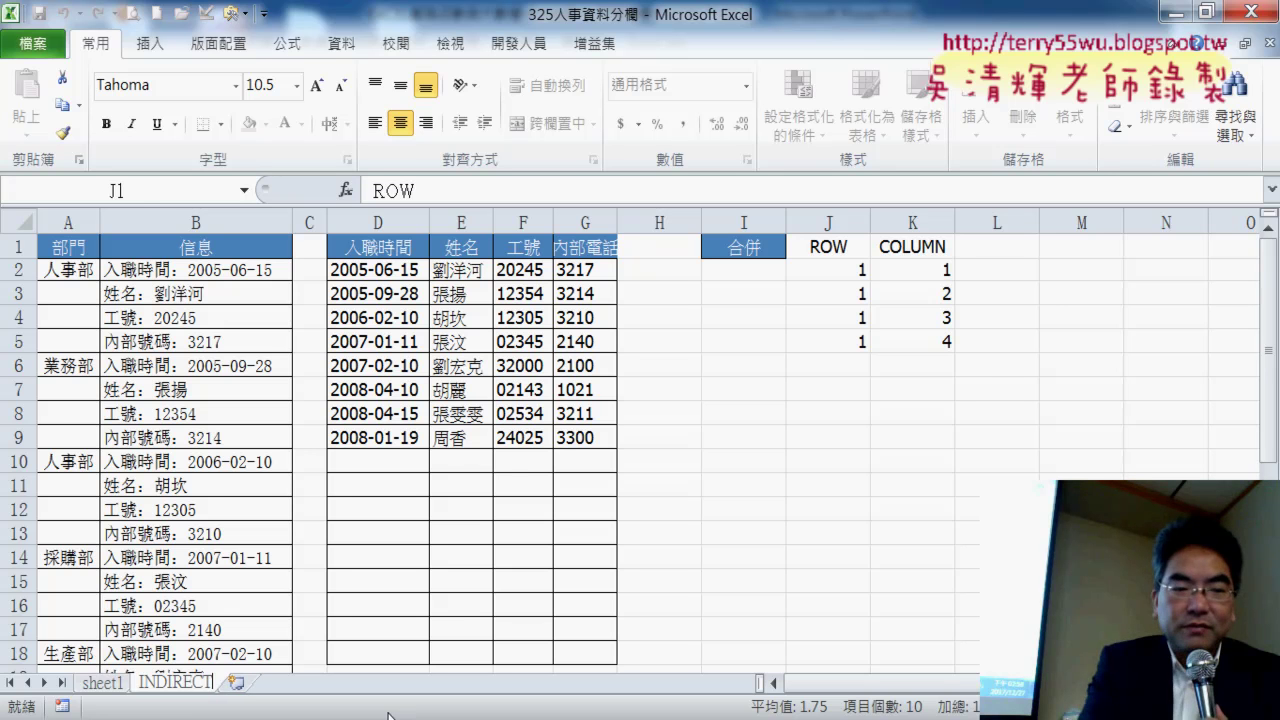
pyautogui.press('Return')
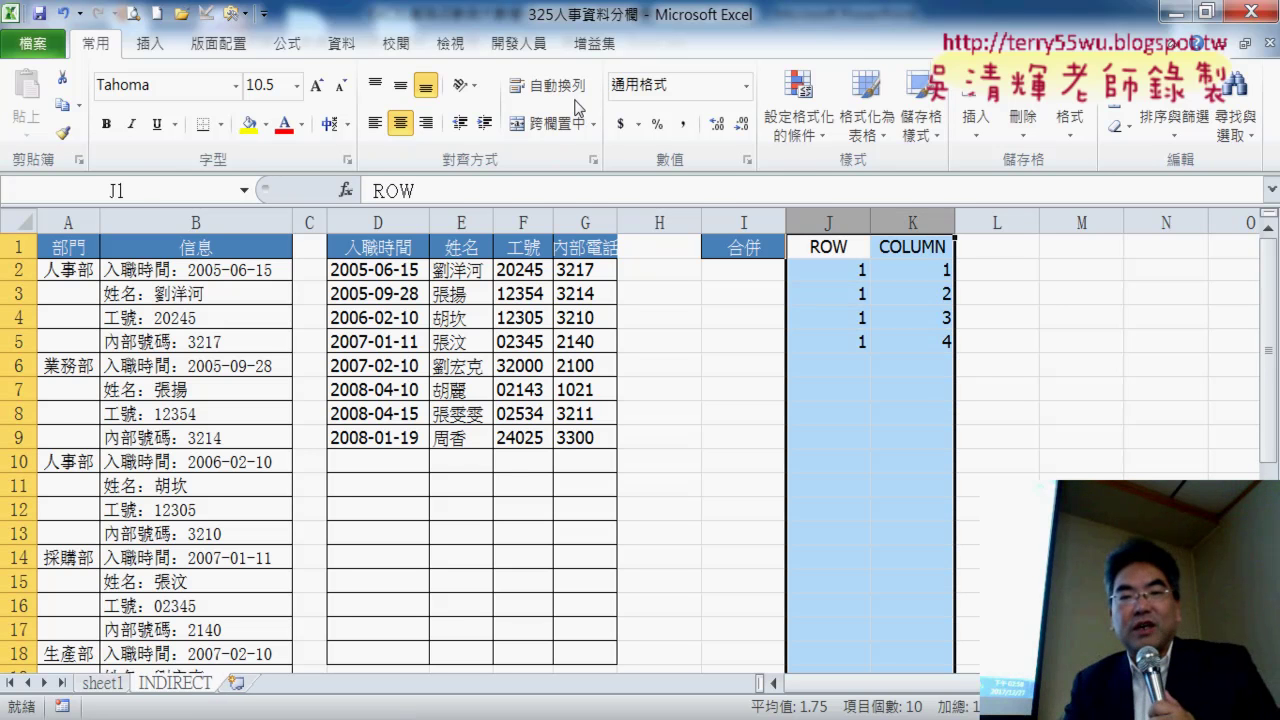
pyautogui.moveTo(355, 275)
pyautogui.mouseDown()
pyautogui.moveTo(365, 295)
pyautogui.moveTo(580, 437)
pyautogui.mouseUp()
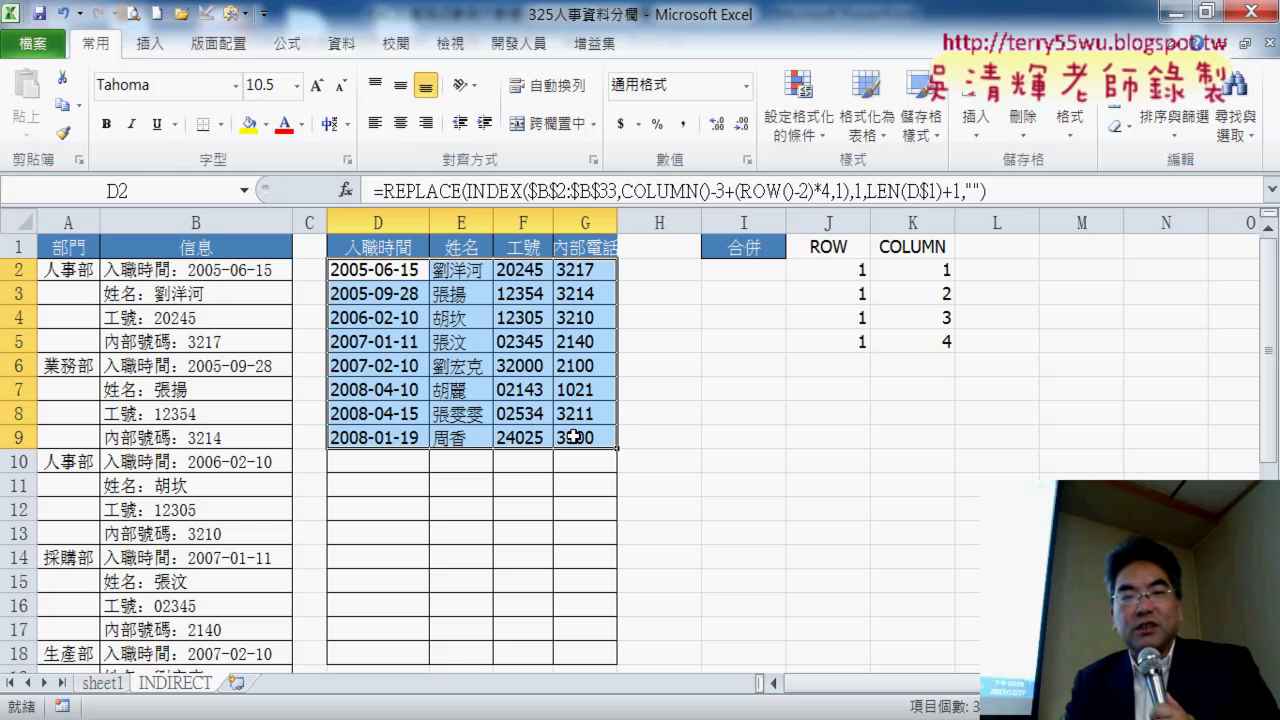
pyautogui.press('Delete')
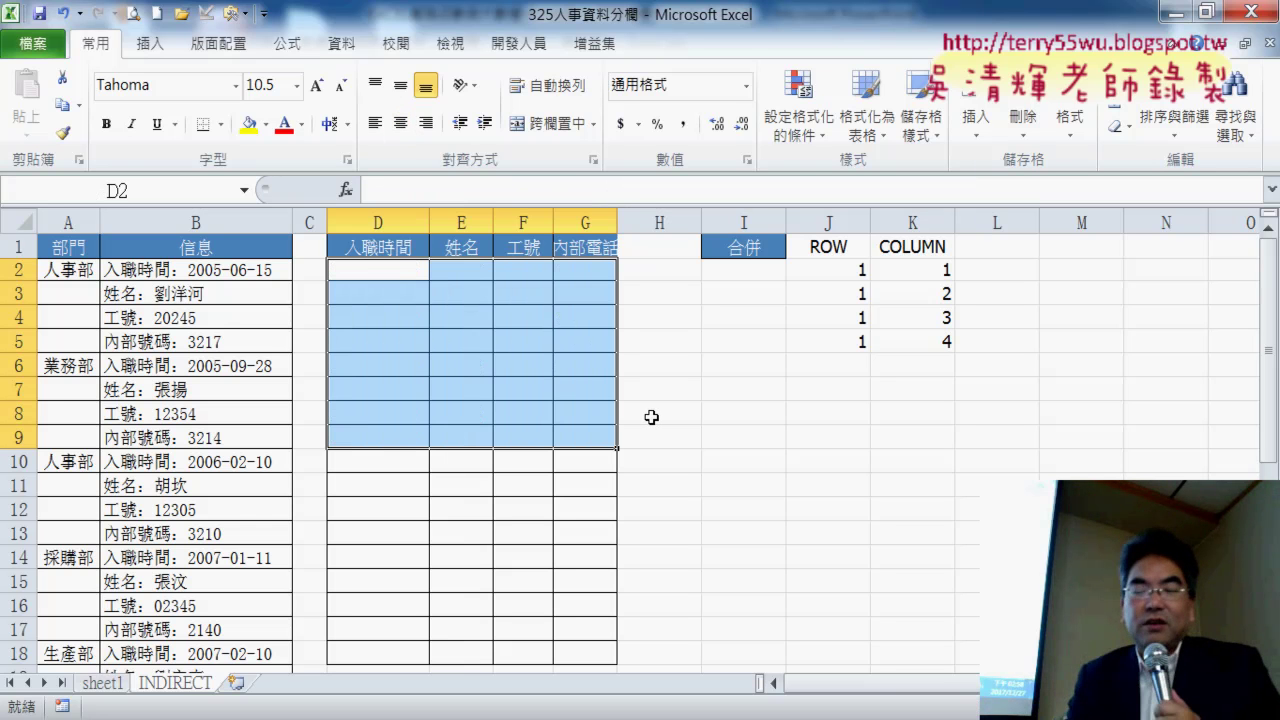
# Insert an INDIRECT function into D2 from the Lookup & Reference category
pyautogui.click(396, 272)
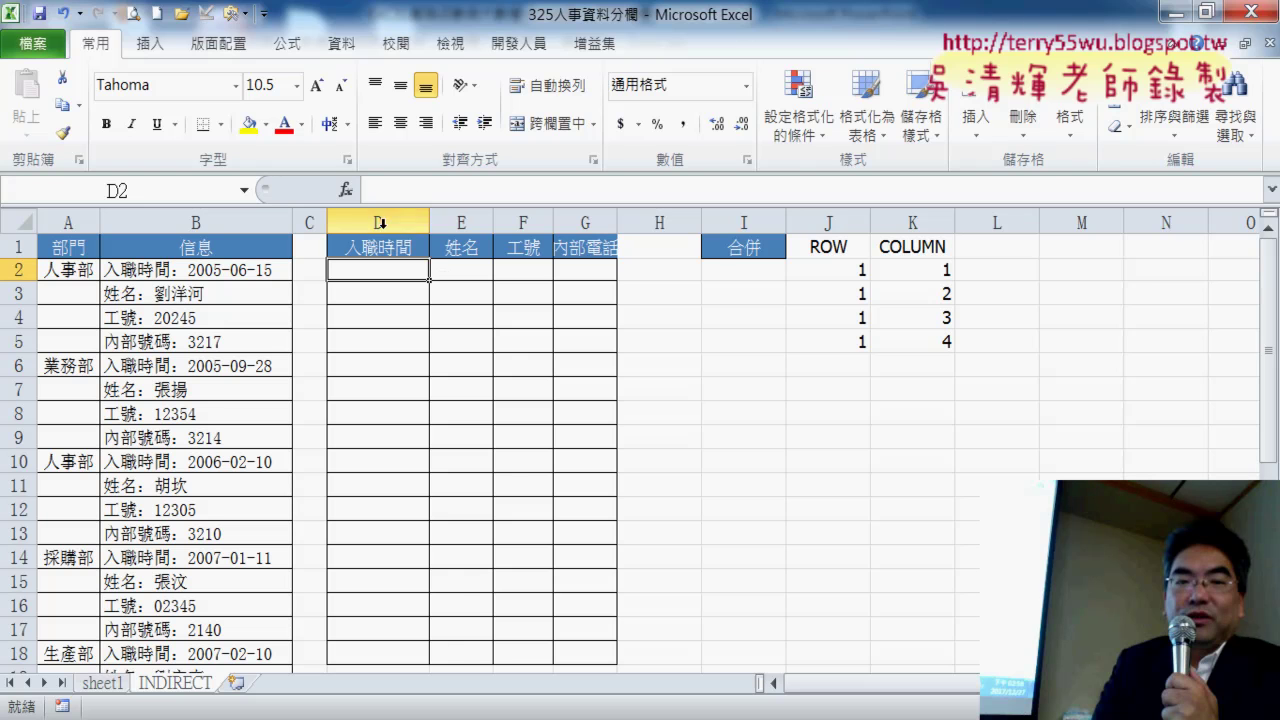
pyautogui.click(346, 190)
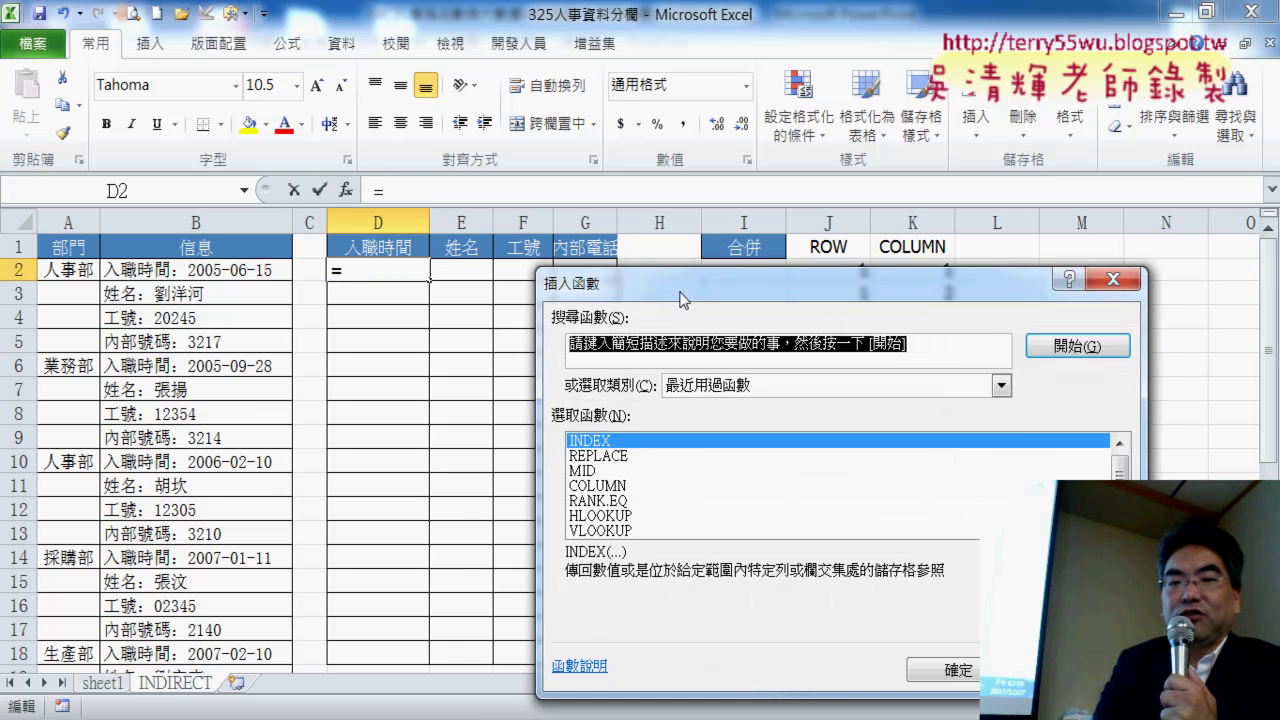
pyautogui.moveTo(680, 297); pyautogui.dragTo(645, 66)
pyautogui.click(764, 162)
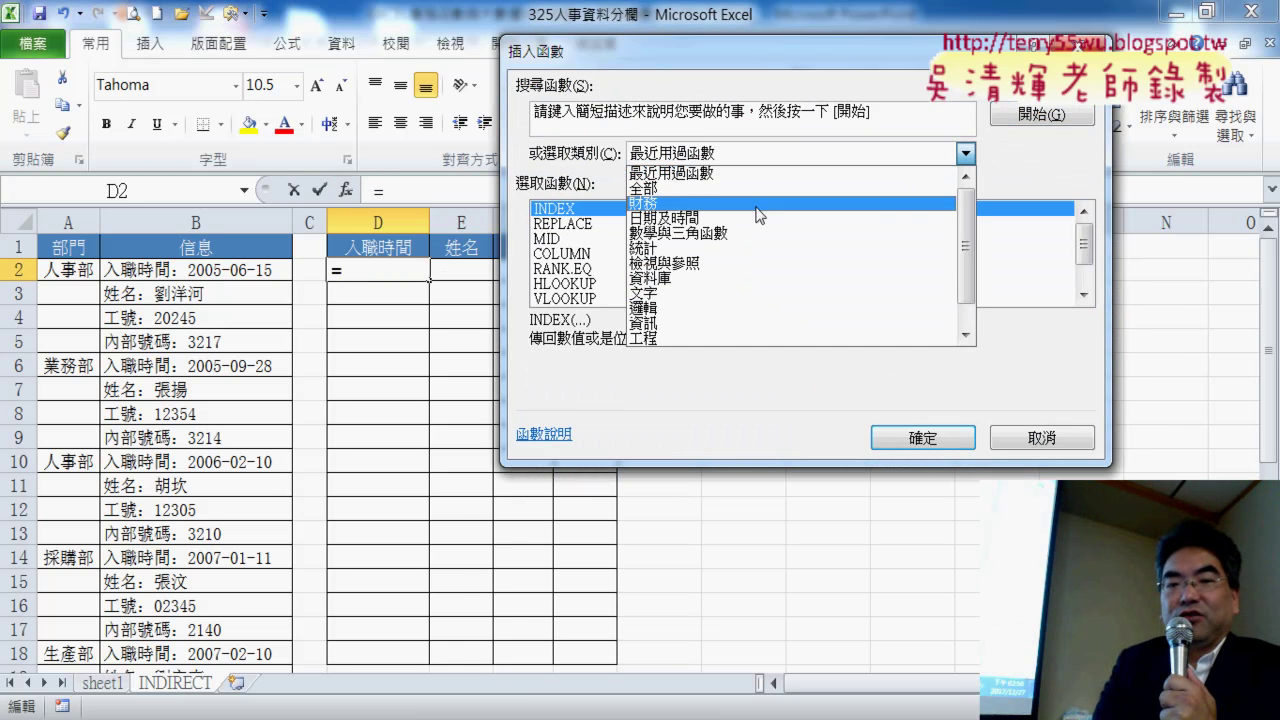
pyautogui.click(755, 275)
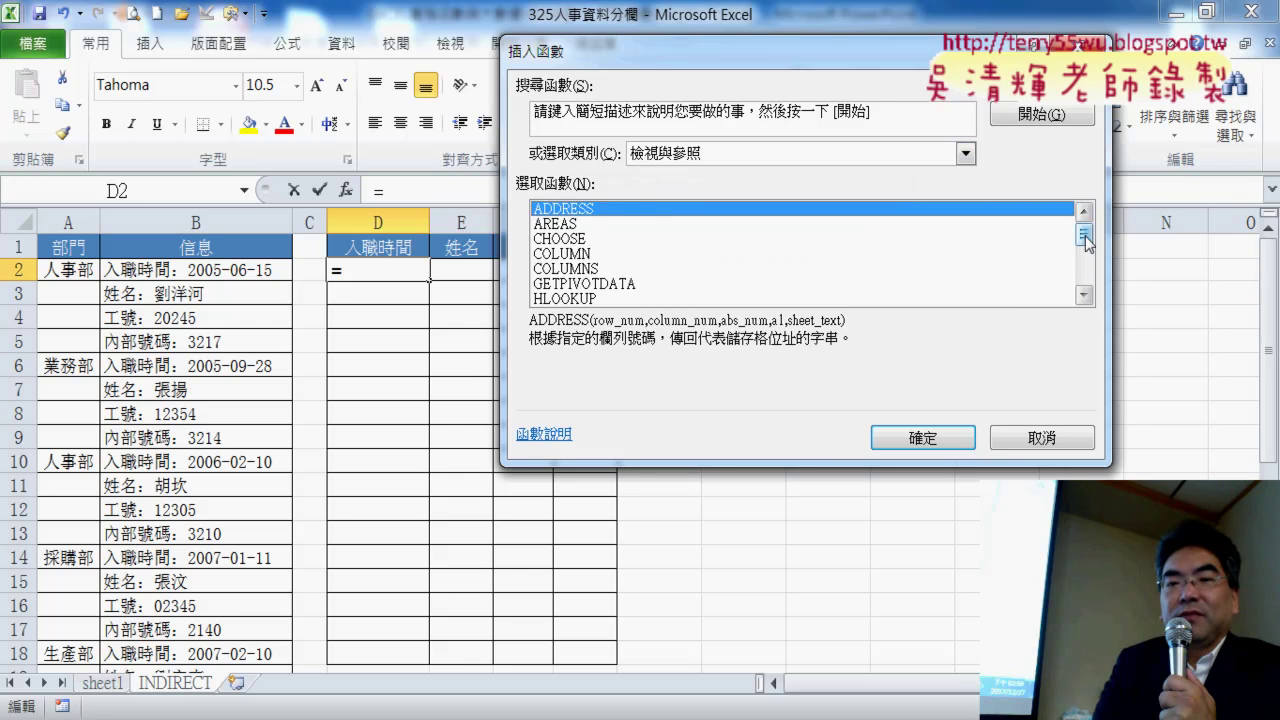
pyautogui.moveTo(1086, 243); pyautogui.dragTo(1086, 270)
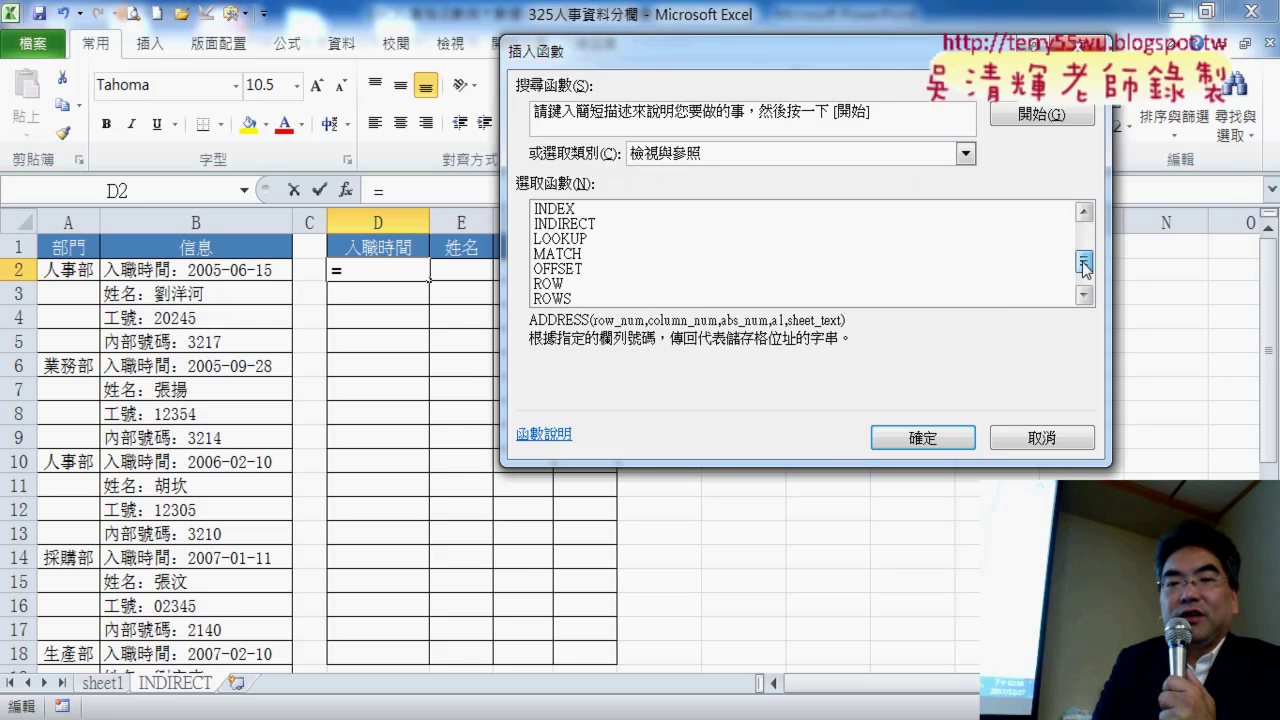
pyautogui.click(638, 224)
pyautogui.click(926, 440)
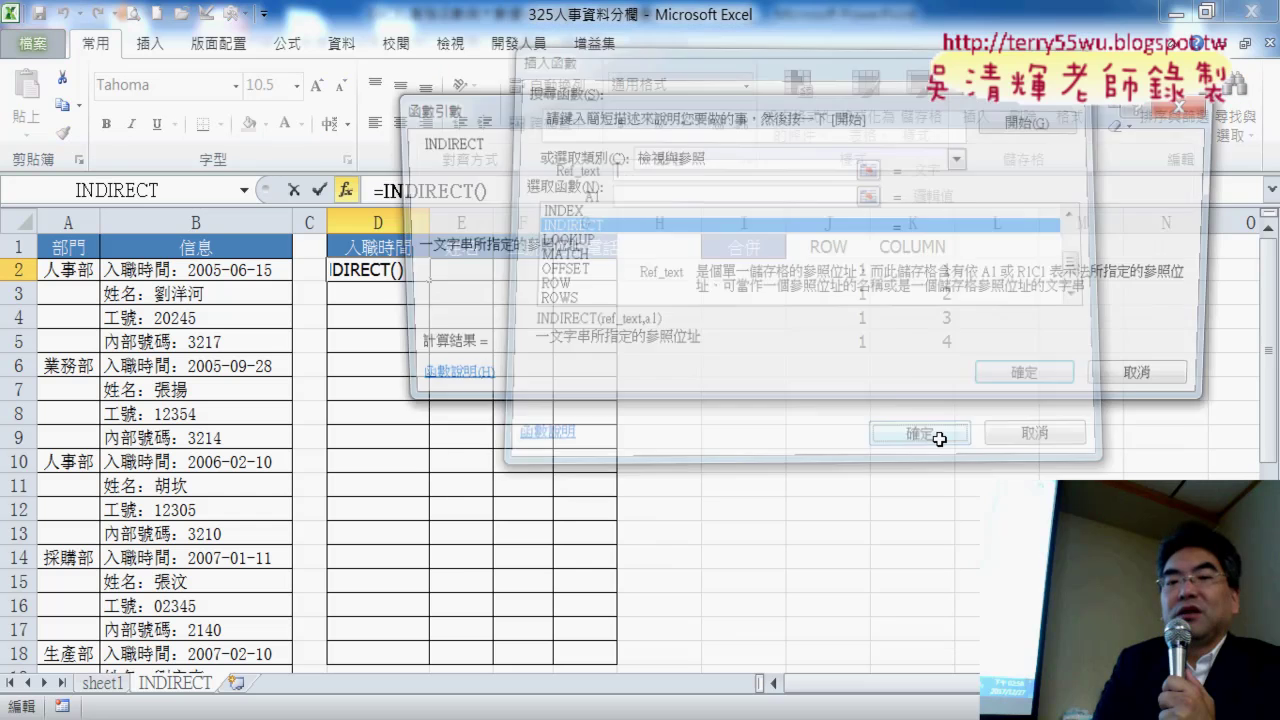
pyautogui.moveTo(785, 130); pyautogui.dragTo(833, 175)
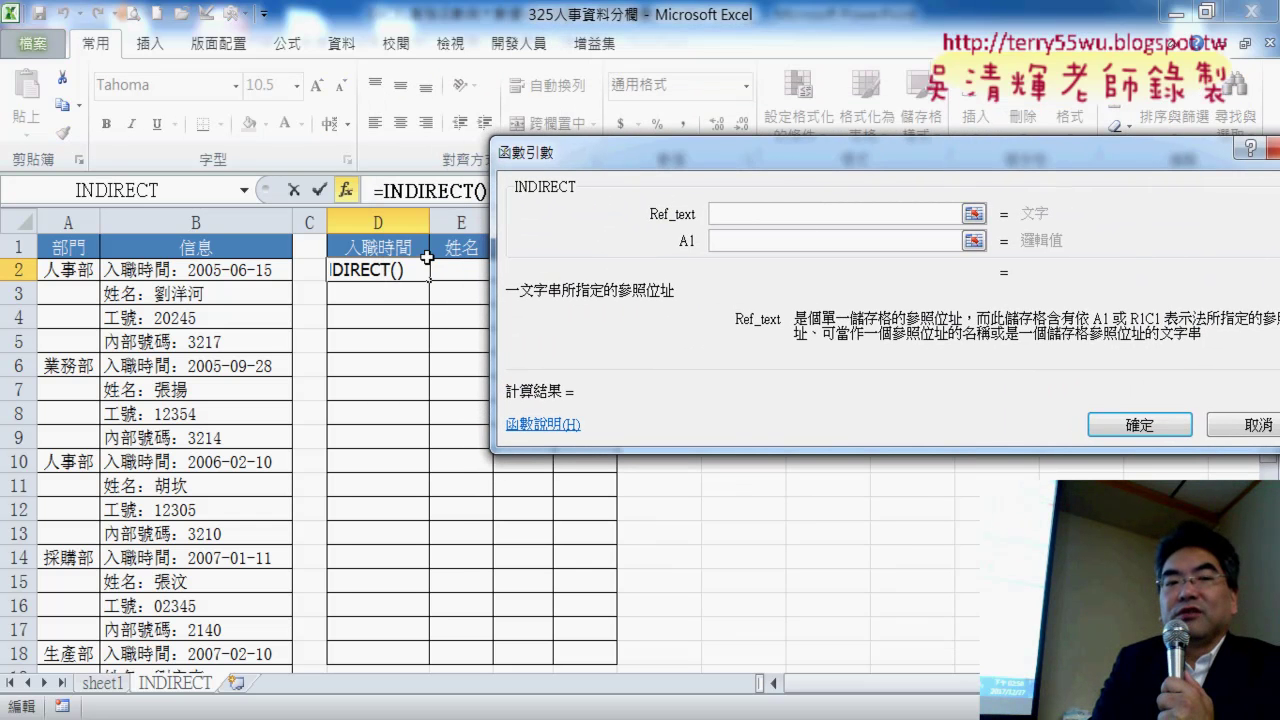
# Enter "B2" as quoted text in the INDIRECT Ref_text argument
pyautogui.click(210, 270)
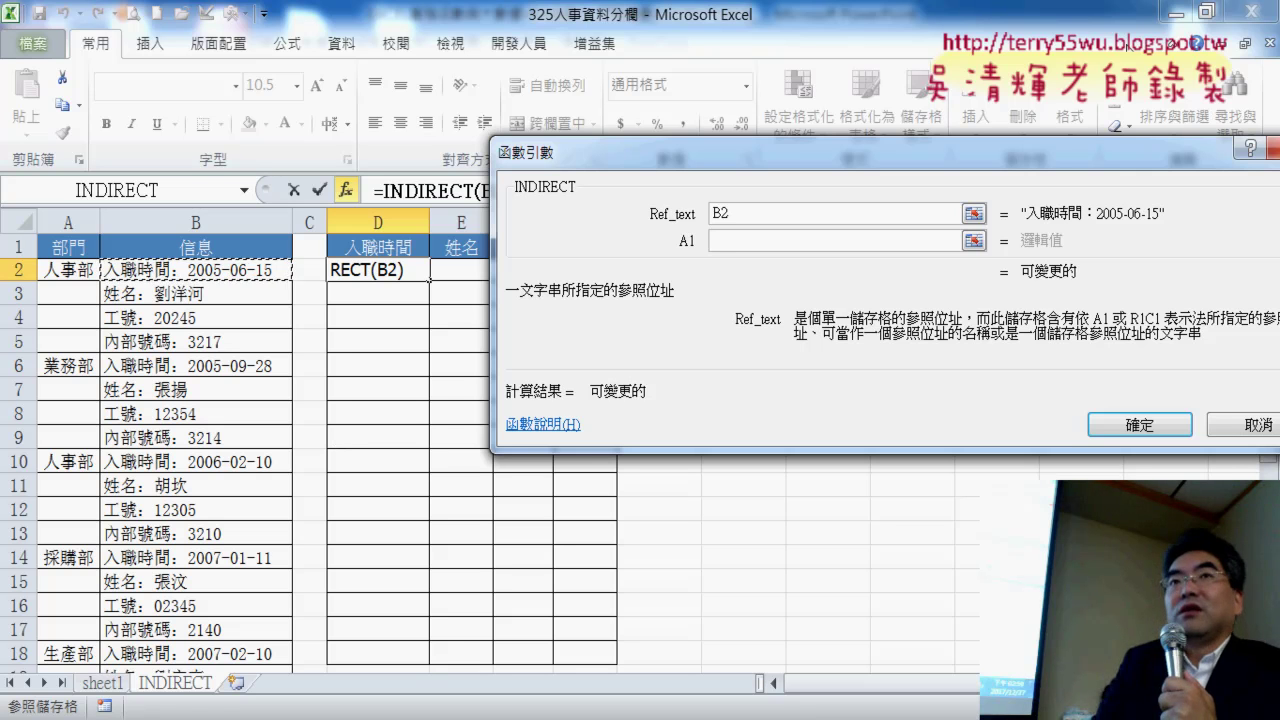
pyautogui.click(862, 213)
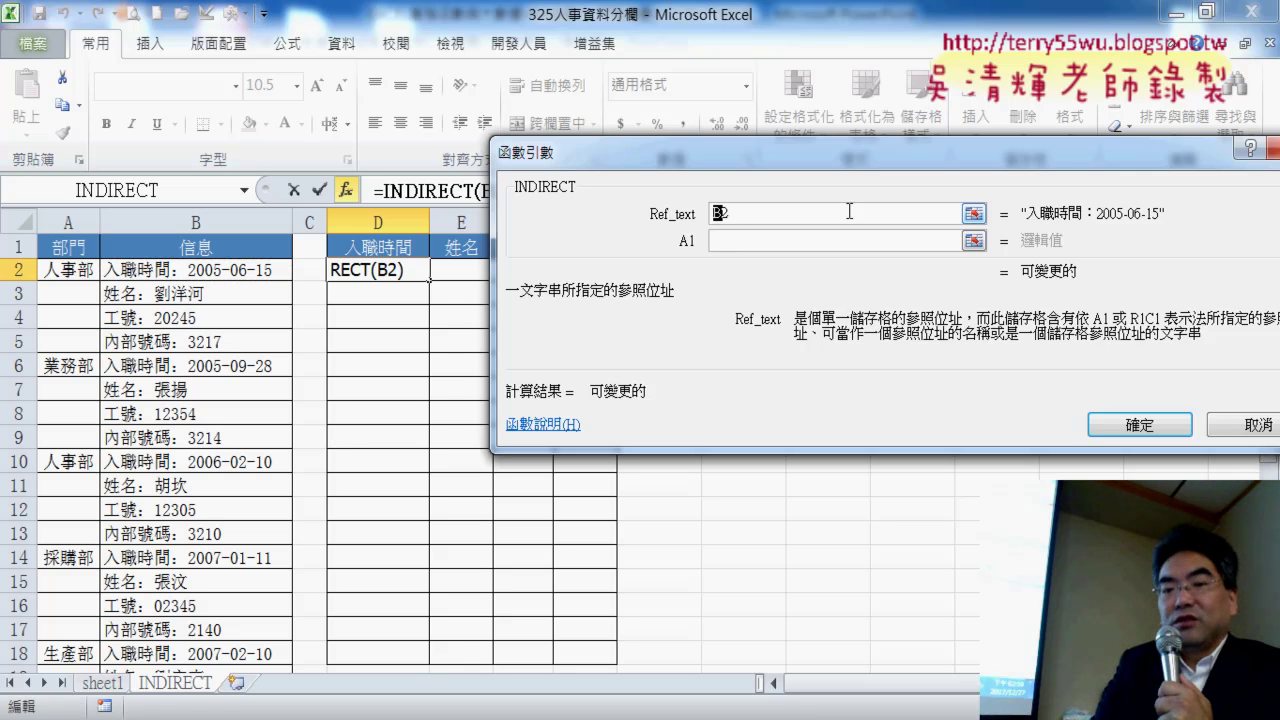
pyautogui.write('"B2')
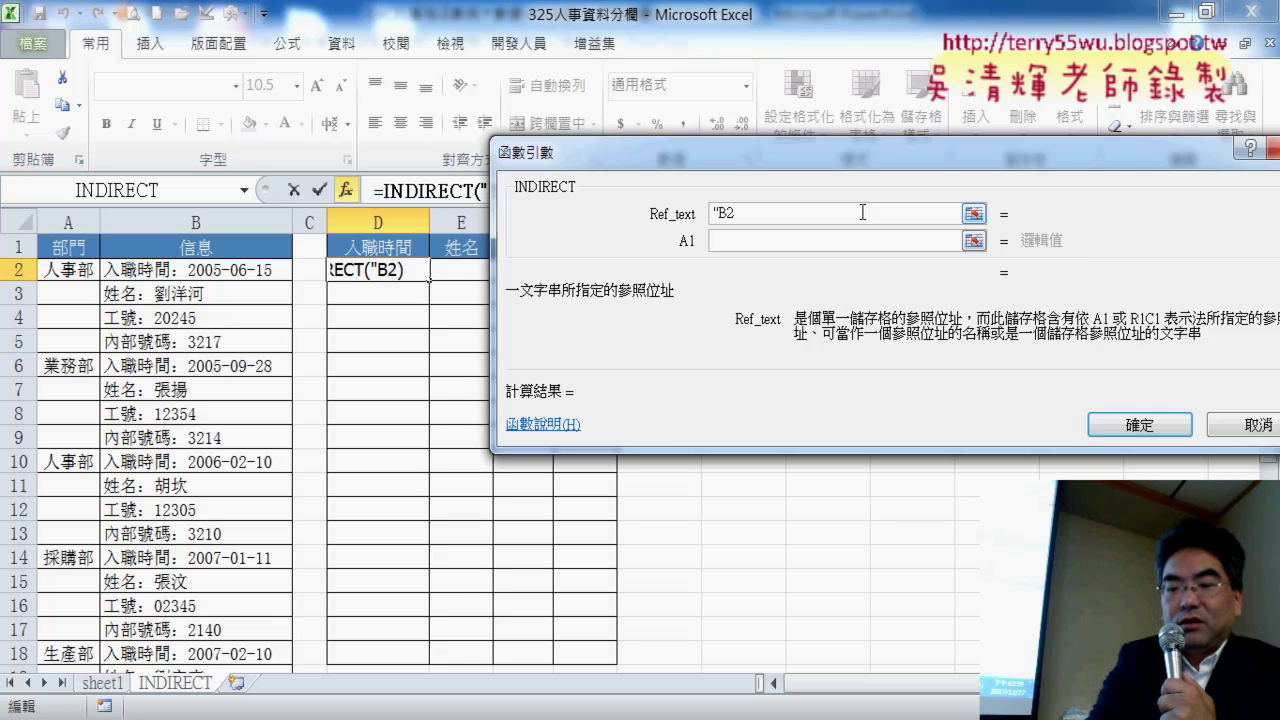
pyautogui.write('"')
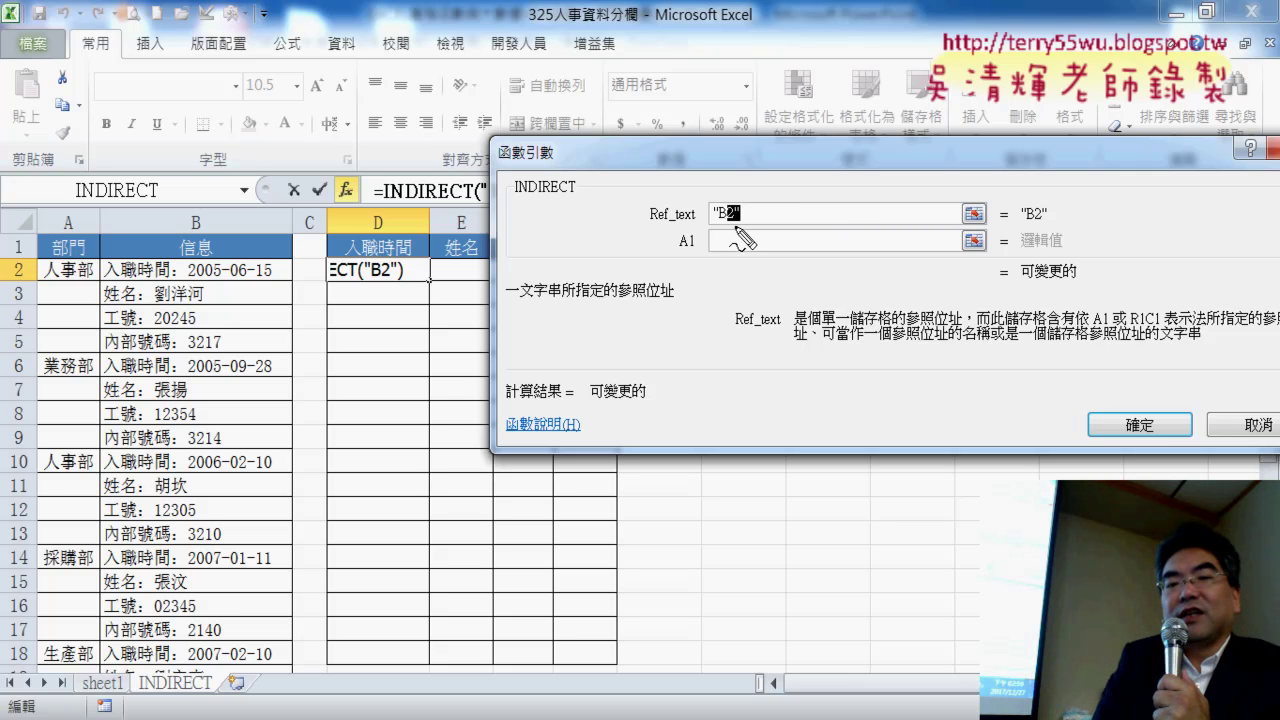
pyautogui.moveTo(196, 280); pyautogui.dragTo(220, 281)
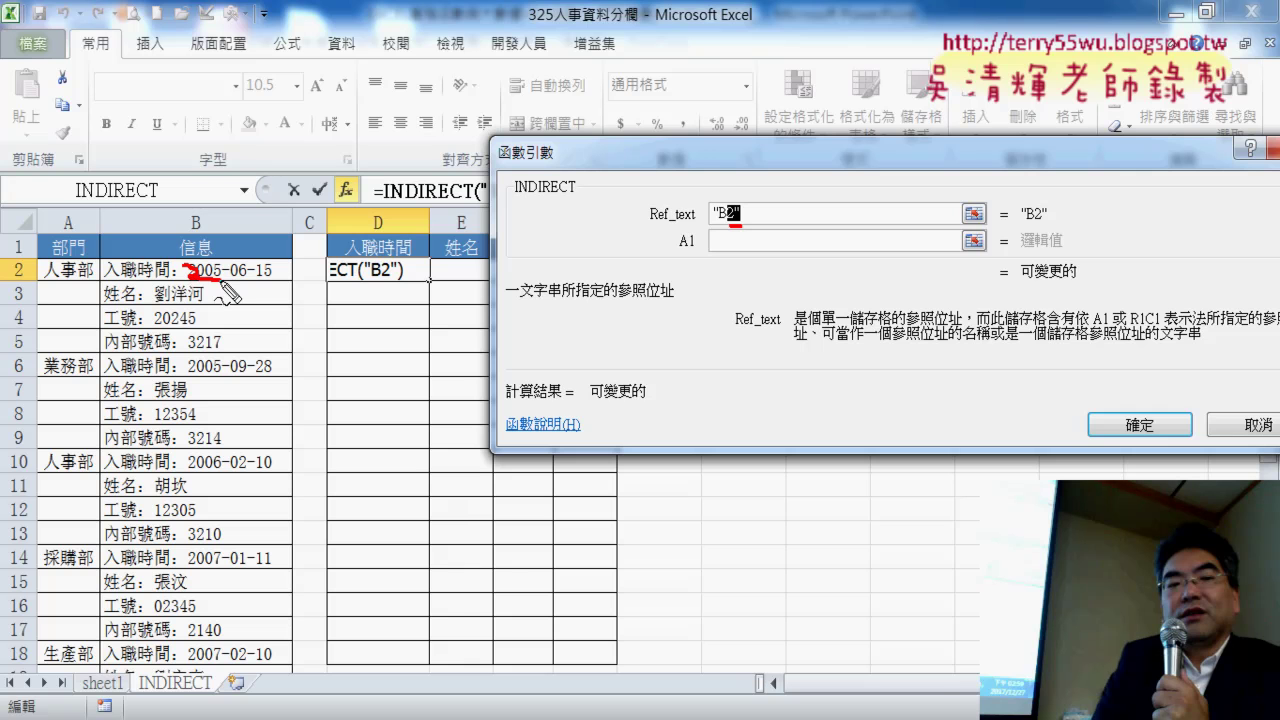
pyautogui.moveTo(478, 204); pyautogui.dragTo(405, 204)
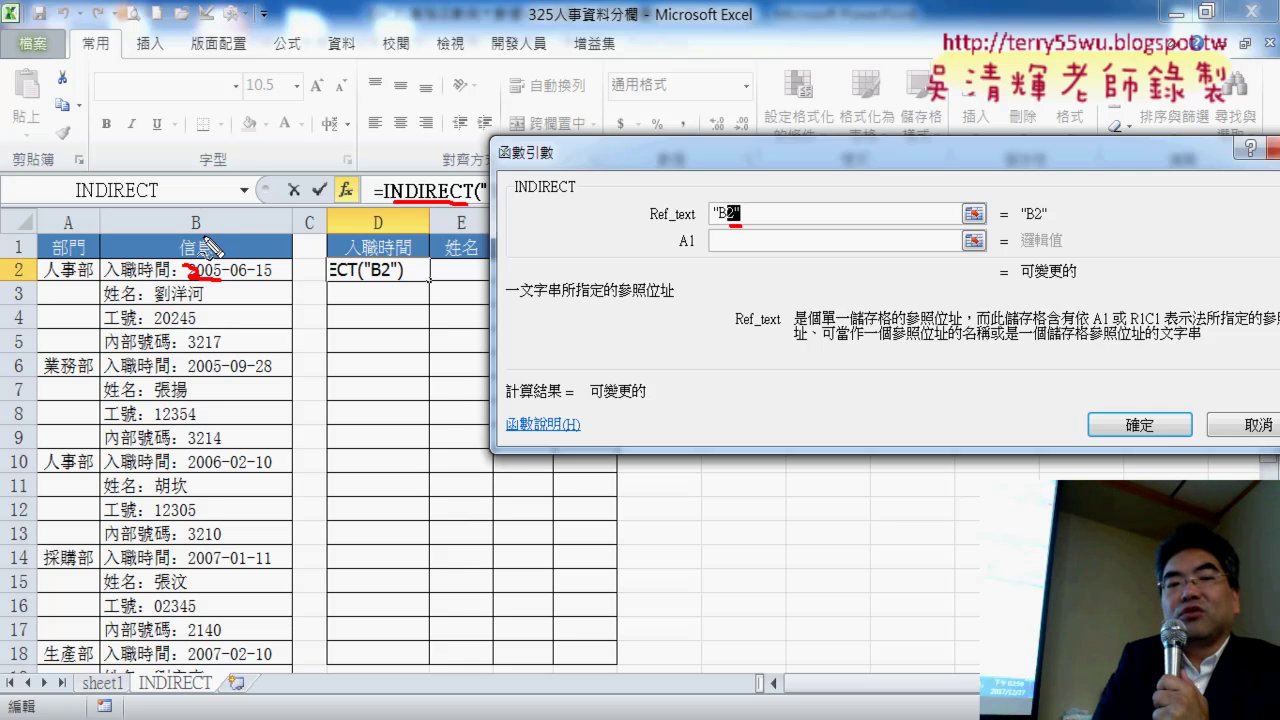
pyautogui.moveTo(203, 238); pyautogui.dragTo(202, 211)
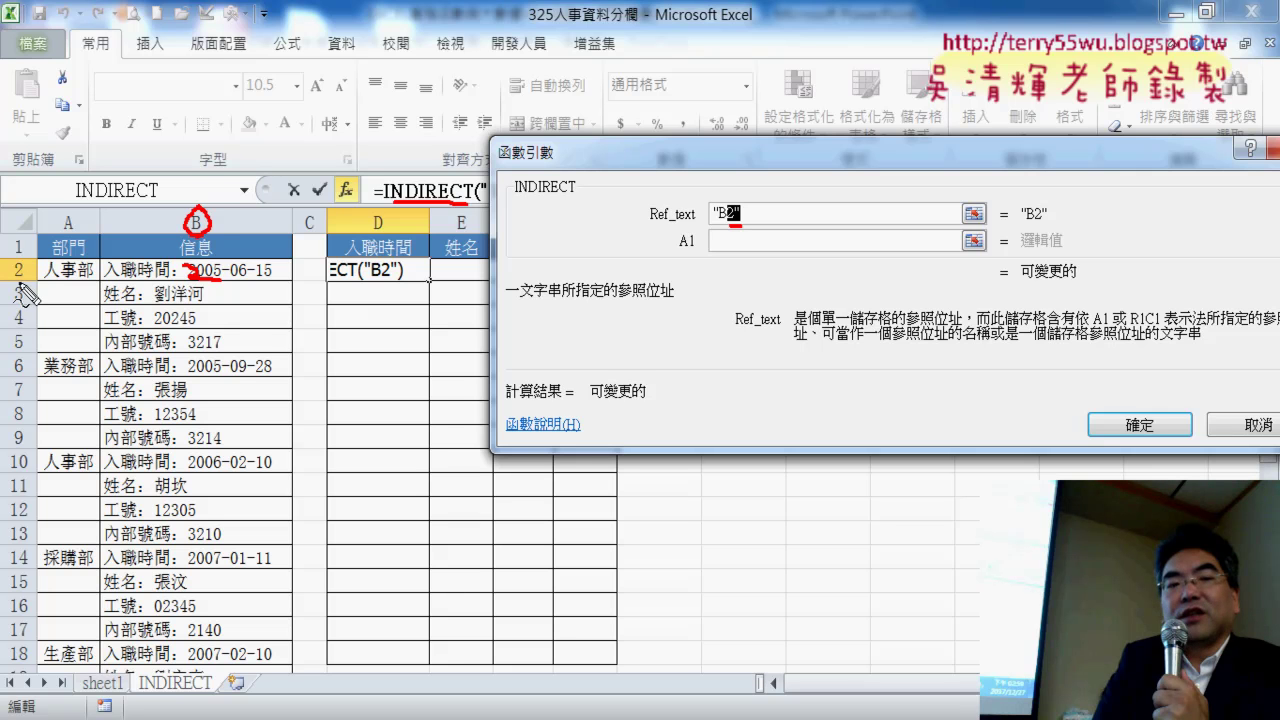
pyautogui.moveTo(20, 288)
pyautogui.mouseDown()
pyautogui.moveTo(14, 266)
pyautogui.moveTo(42, 280)
pyautogui.mouseUp()
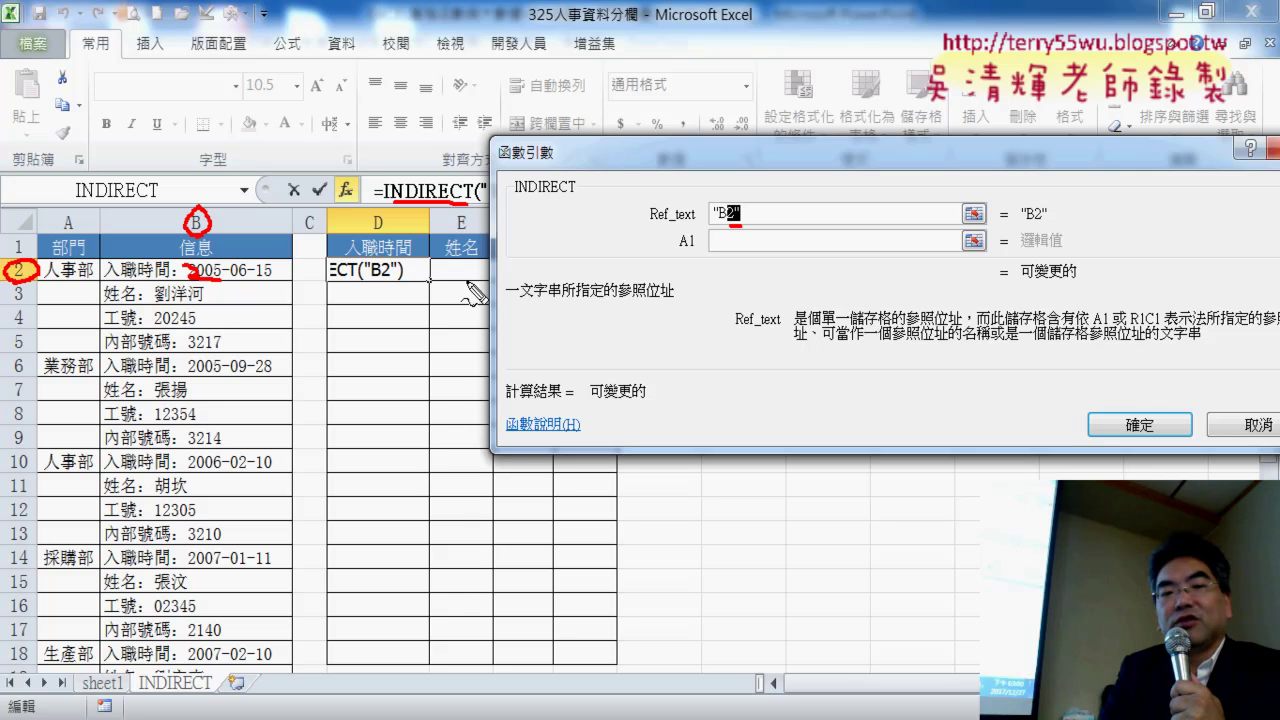
pyautogui.moveTo(446, 258); pyautogui.dragTo(470, 256)
pyautogui.moveTo(355, 270); pyautogui.dragTo(400, 272)
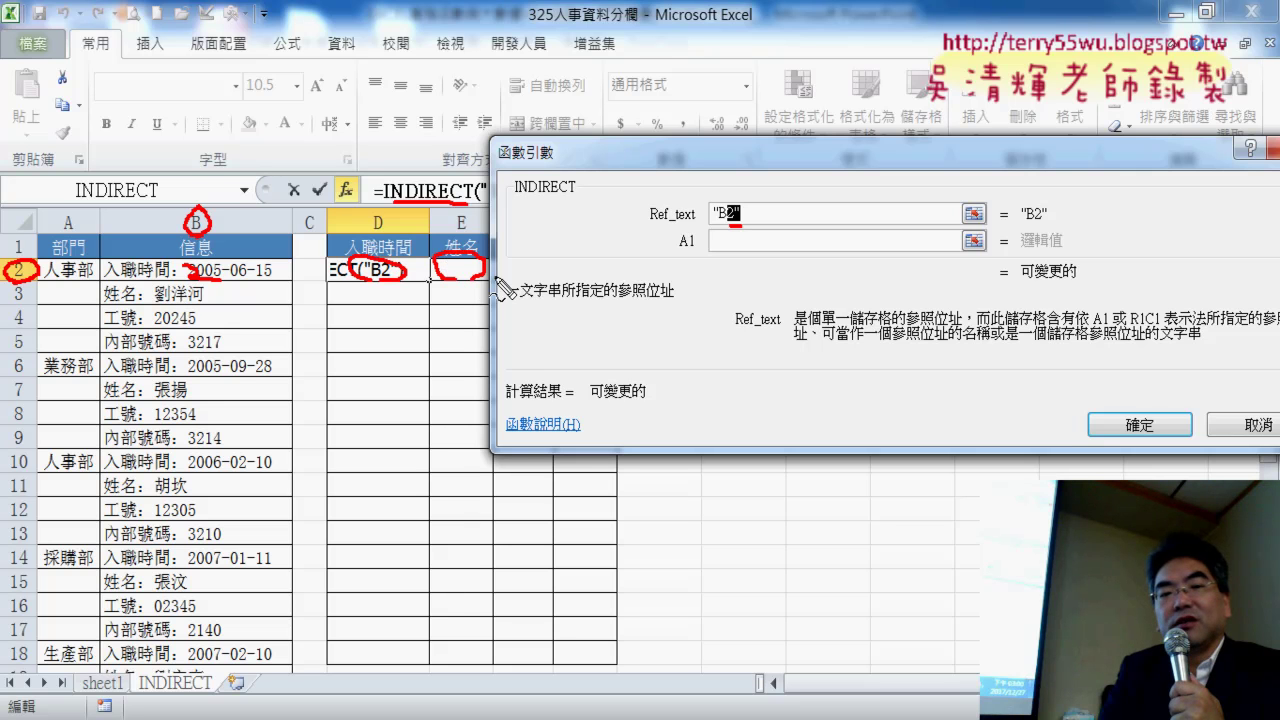
pyautogui.moveTo(560, 285)
pyautogui.mouseDown()
pyautogui.moveTo(530, 270)
pyautogui.moveTo(614, 262)
pyautogui.mouseUp()
pyautogui.moveTo(394, 288); pyautogui.dragTo(399, 300)
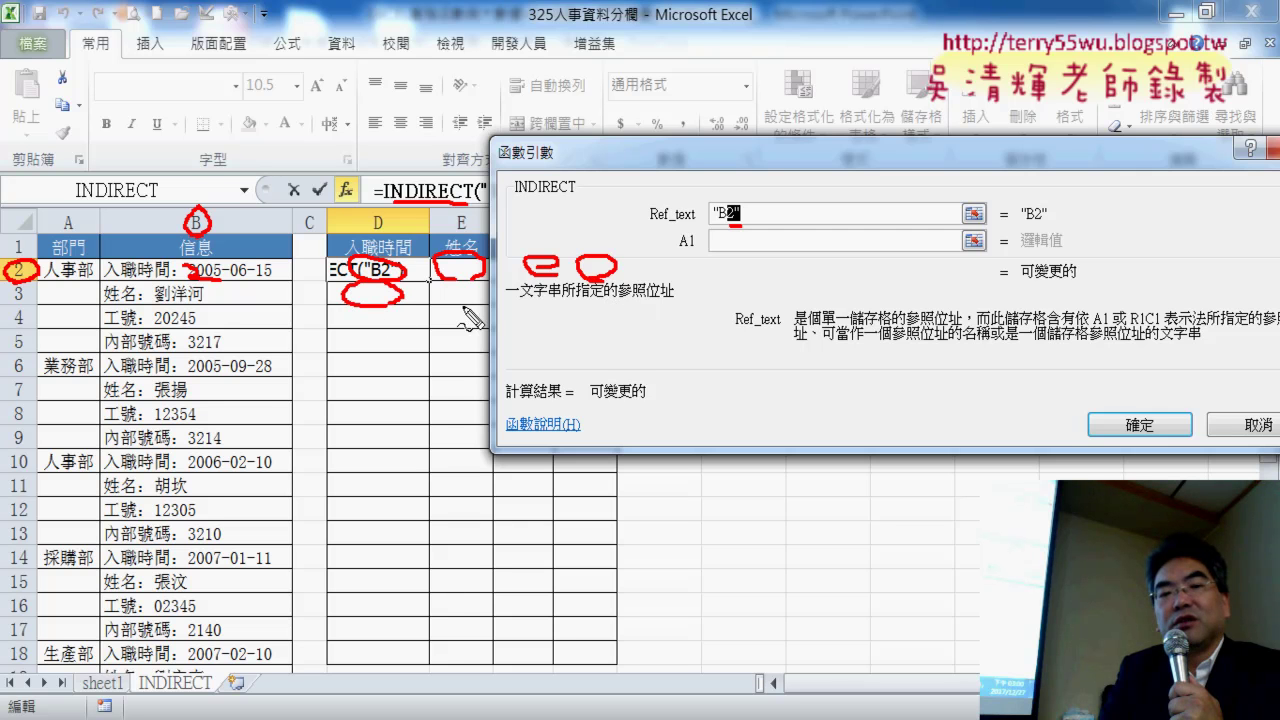
pyautogui.moveTo(478, 293); pyautogui.dragTo(440, 303)
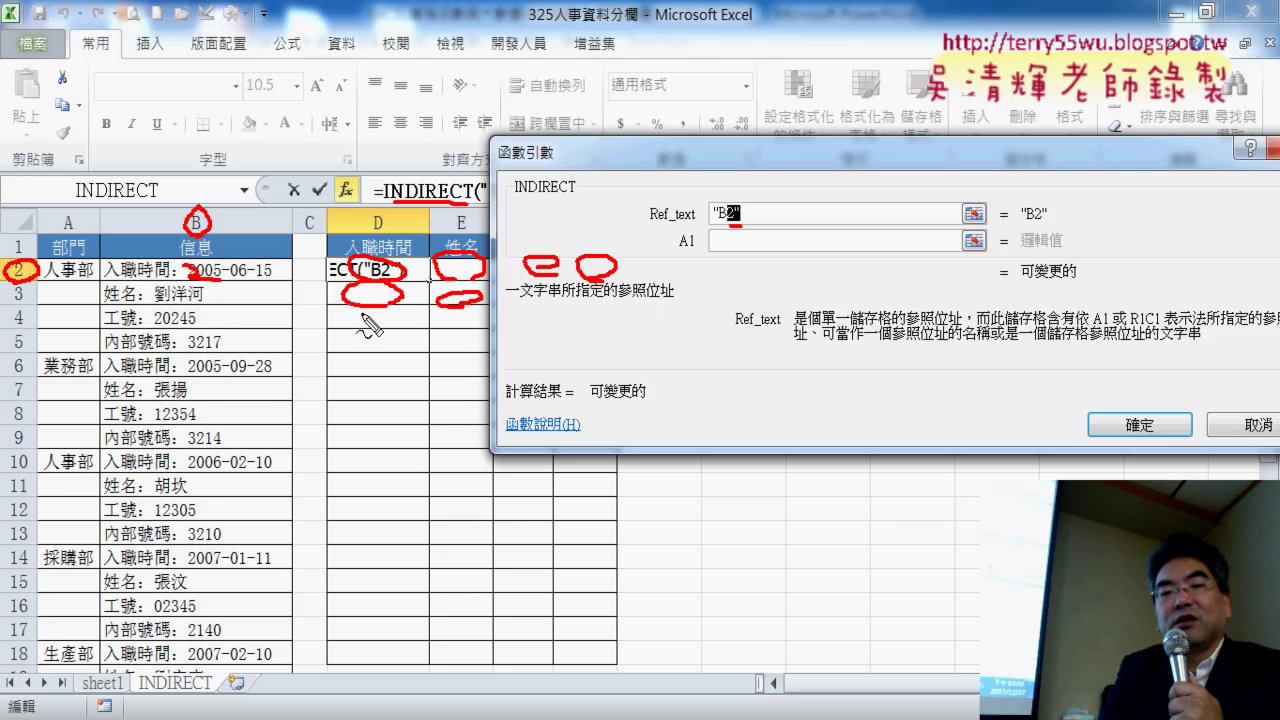
pyautogui.moveTo(330, 243); pyautogui.dragTo(341, 298)
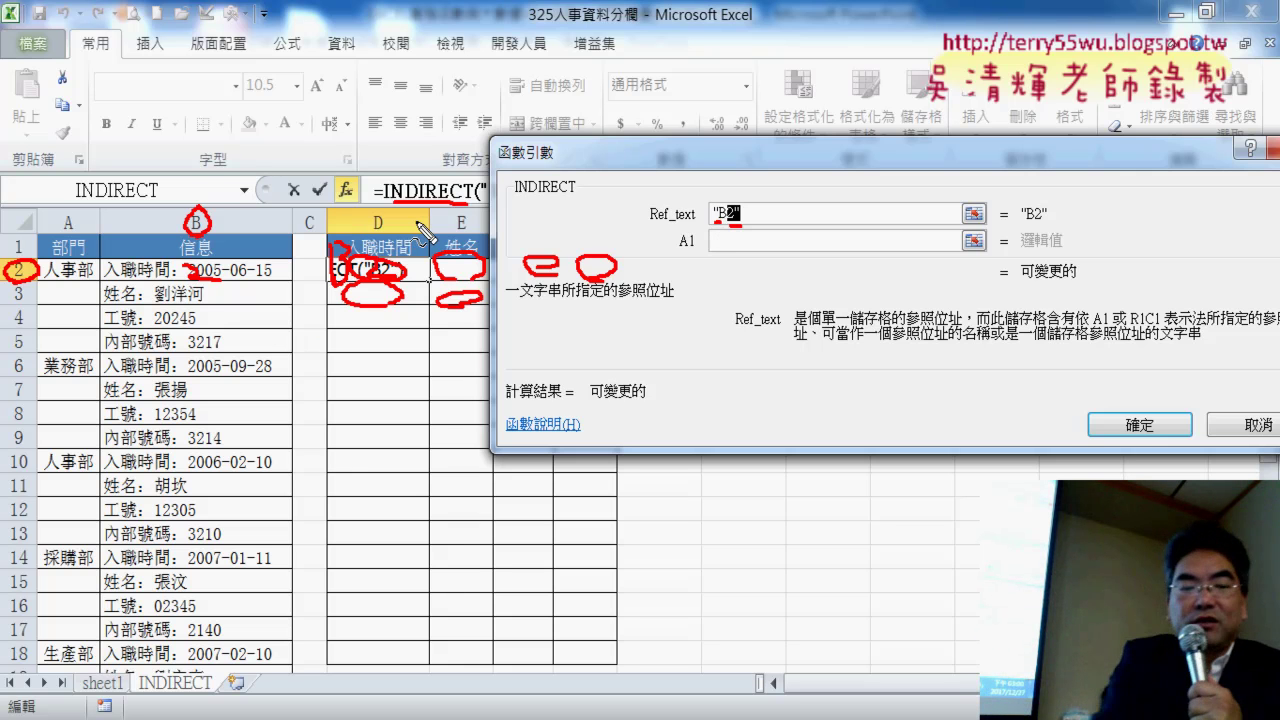
pyautogui.press('Escape')
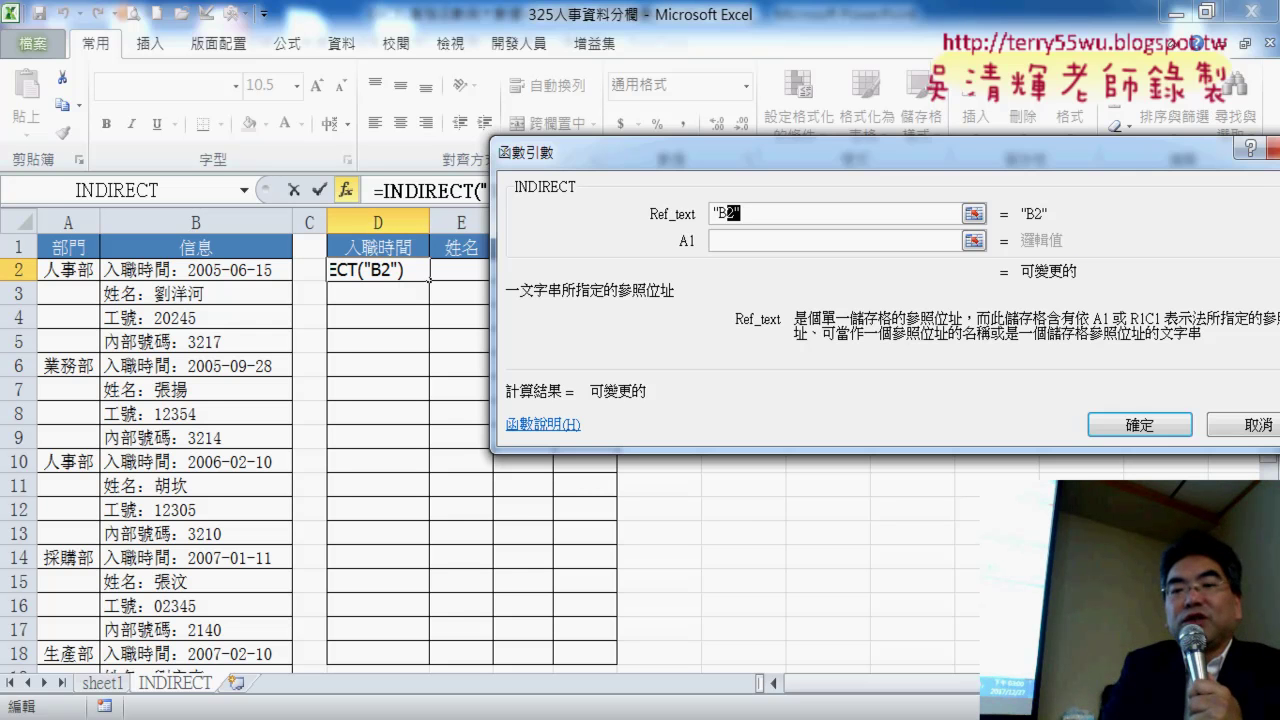
# Replace the D2 formula with =COLUMN()-2 and copy it across D2:G9
pyautogui.press('Escape')
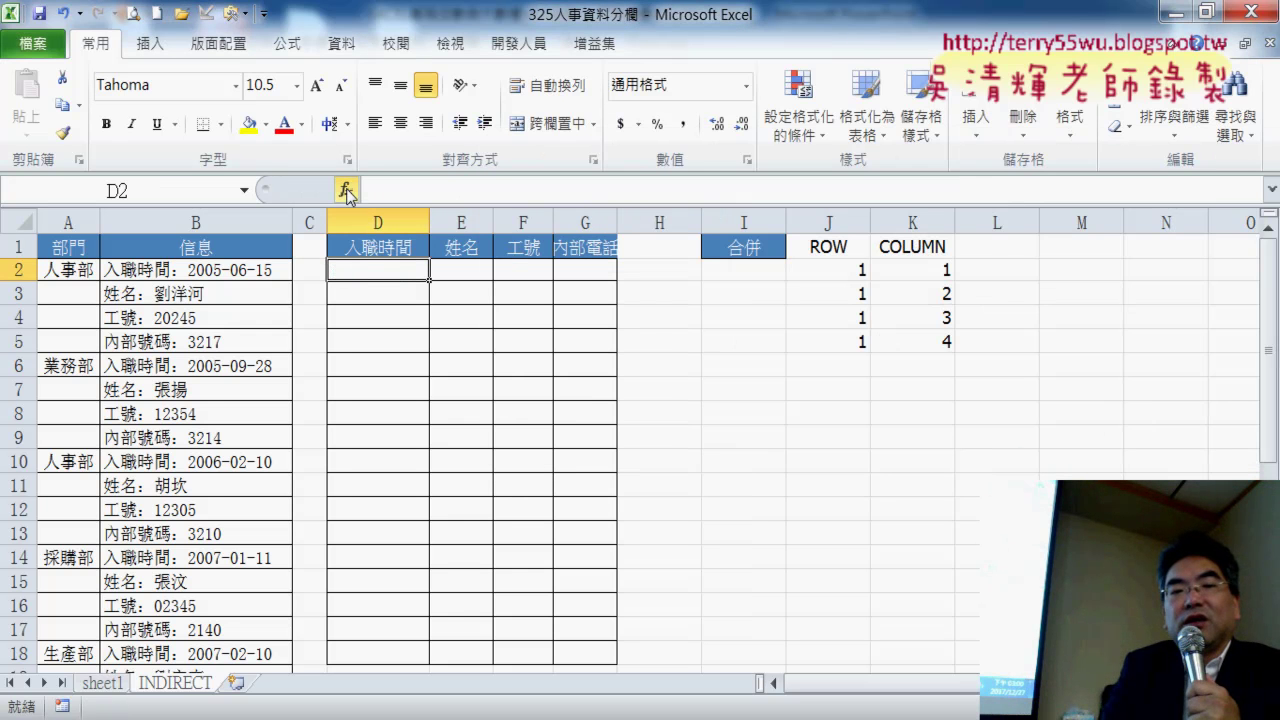
pyautogui.click(346, 190)
pyautogui.click(800, 197)
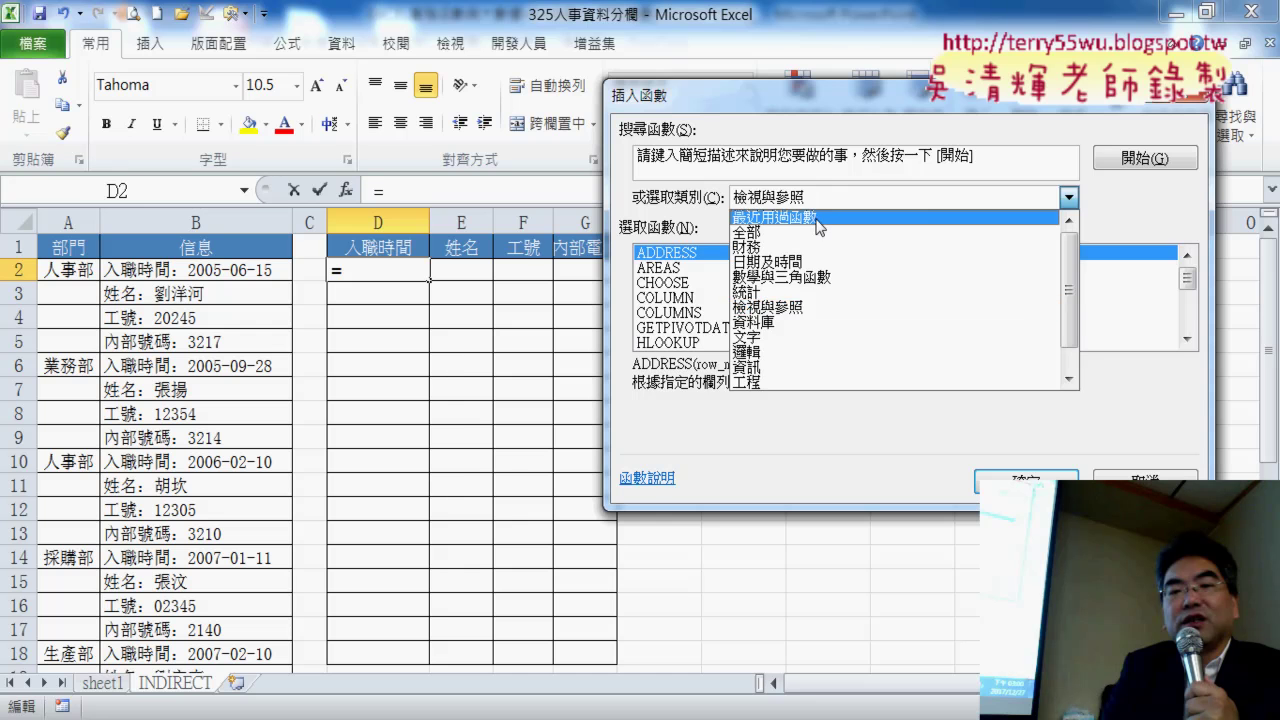
pyautogui.click(812, 210)
pyautogui.doubleClick(712, 313)
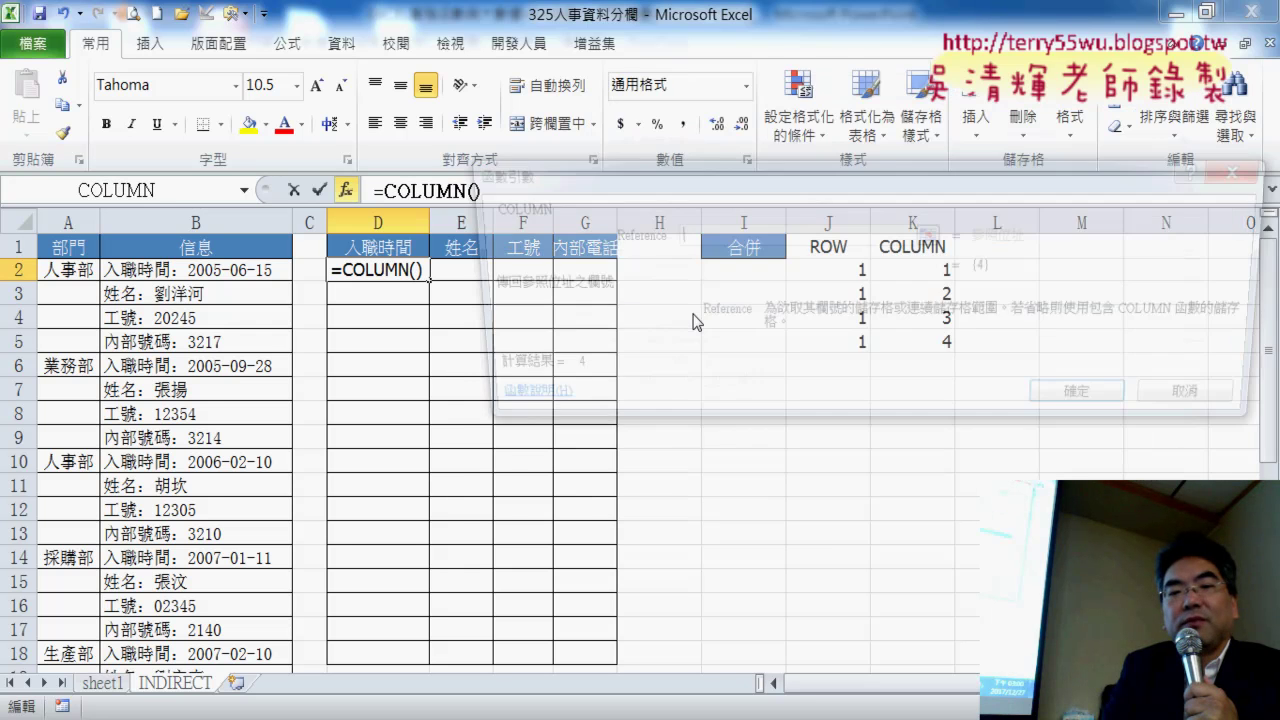
pyautogui.click(1087, 404)
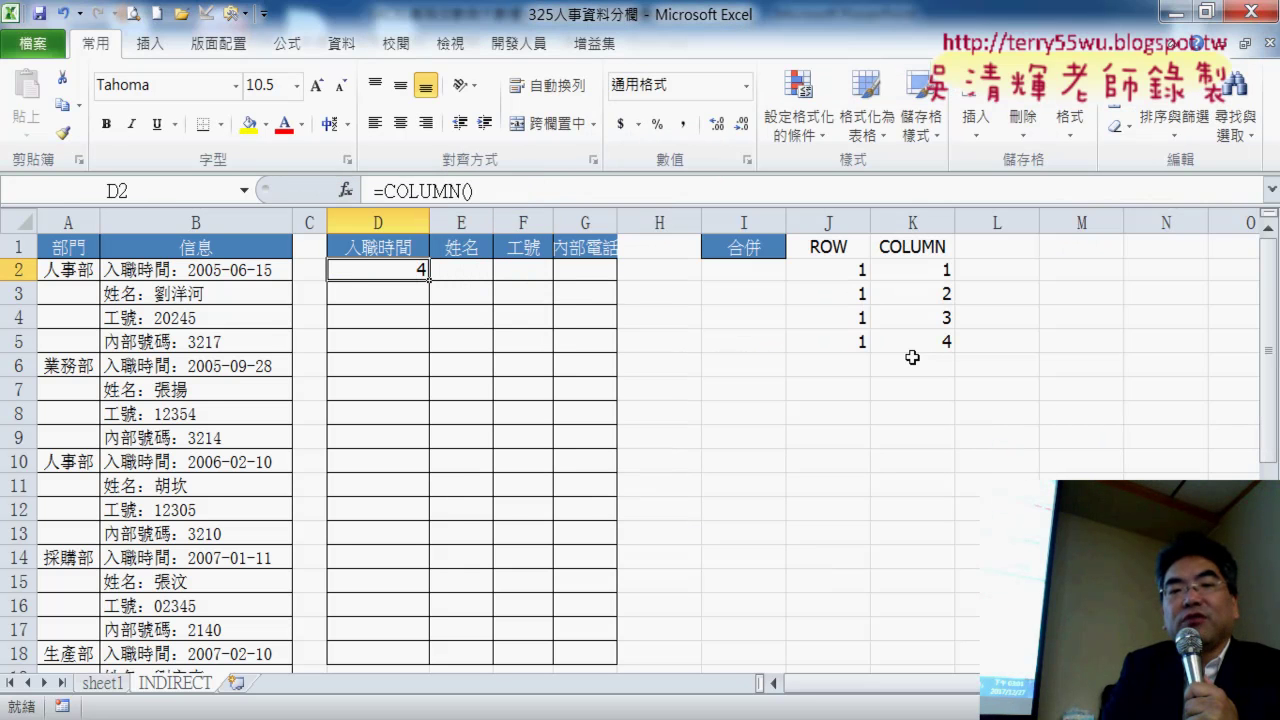
pyautogui.click(512, 191)
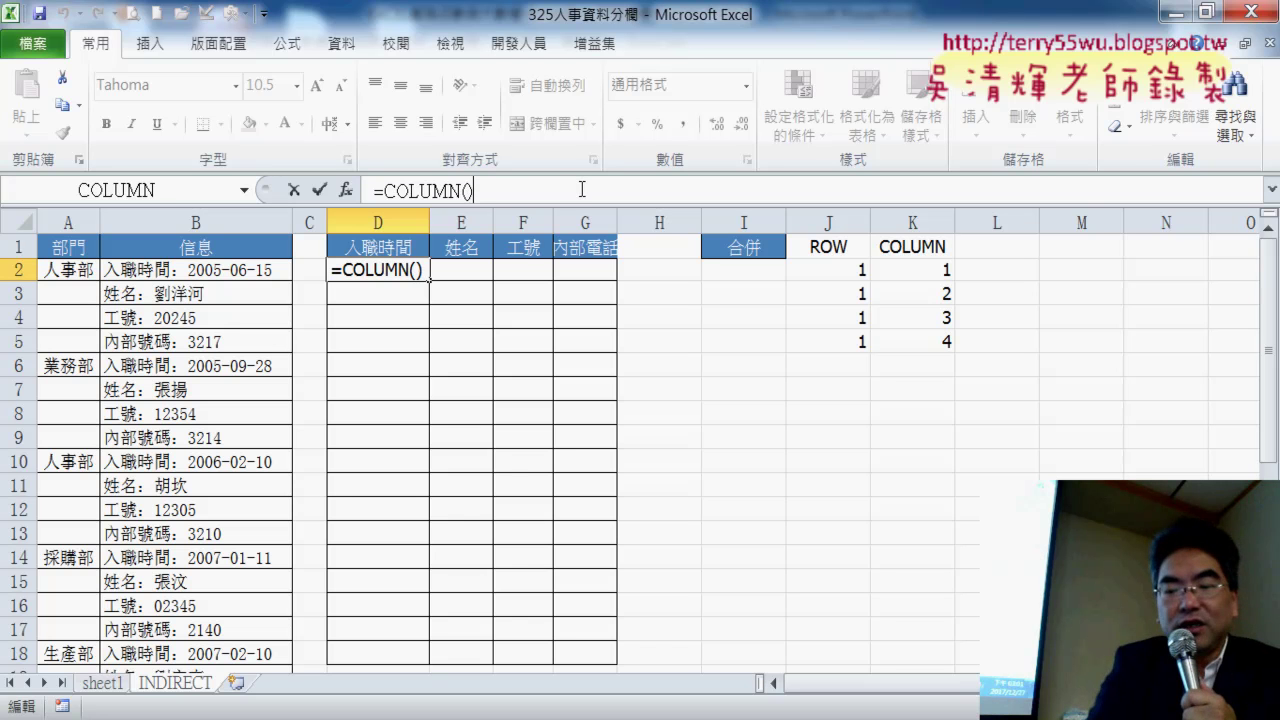
pyautogui.write('-2')
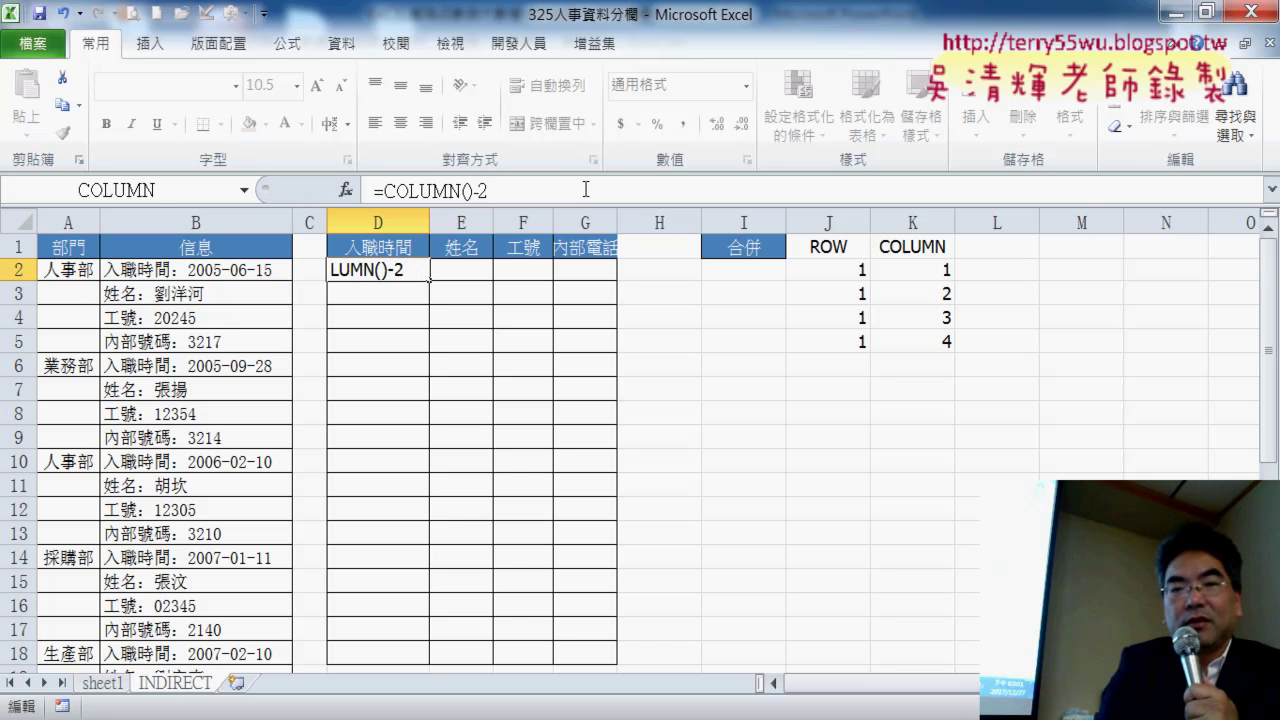
pyautogui.press('Return')
pyautogui.click(385, 264)
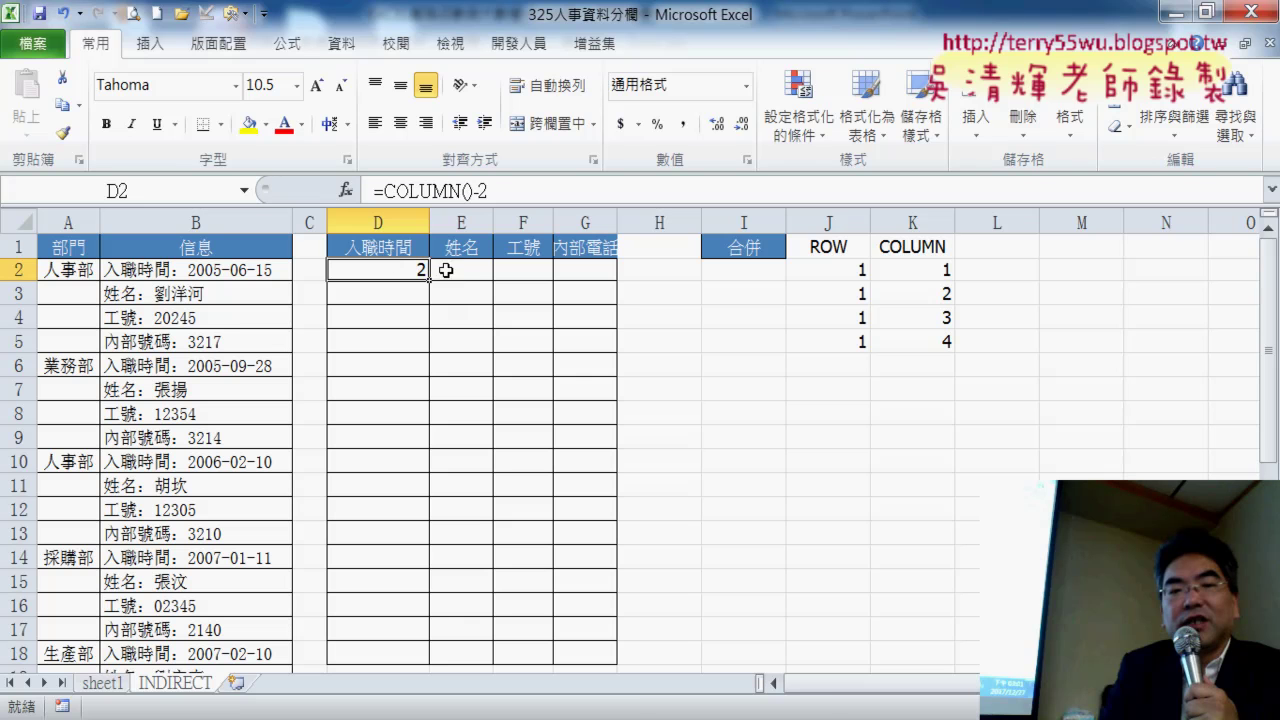
pyautogui.moveTo(429, 281)
pyautogui.mouseDown()
pyautogui.moveTo(617, 281)
pyautogui.moveTo(619, 441)
pyautogui.mouseUp()
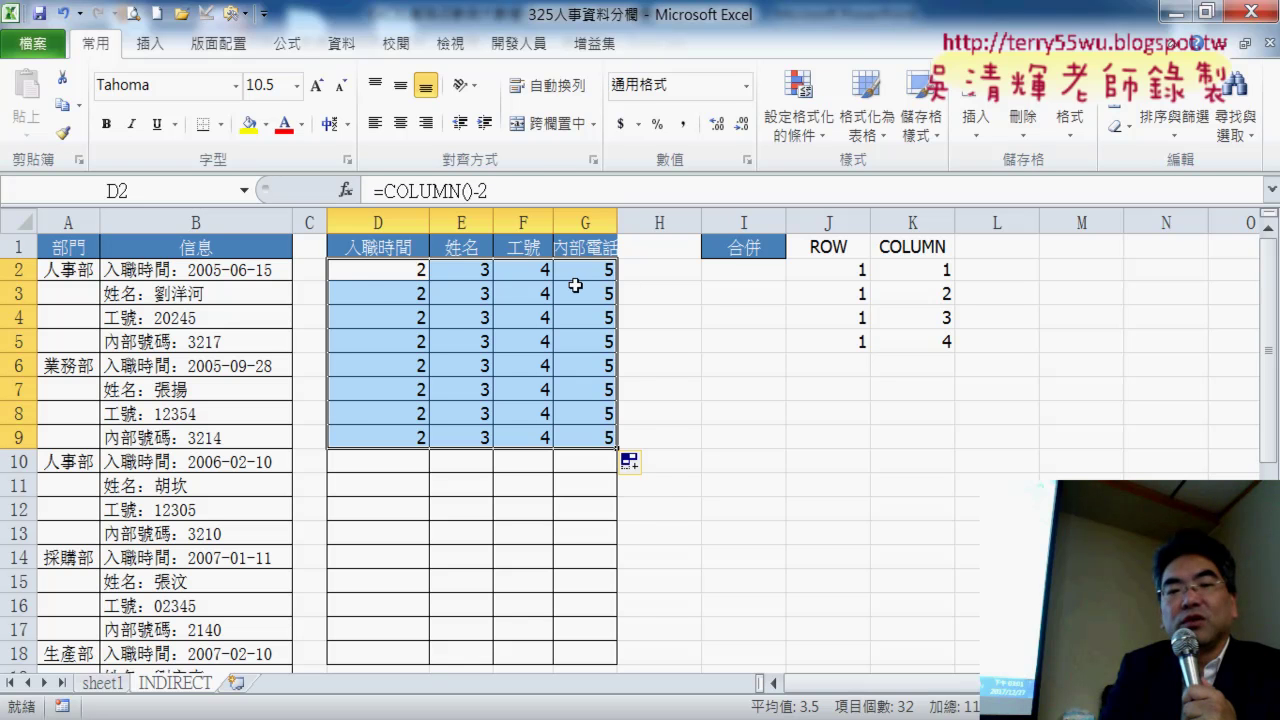
# Extend the D2 formula to =COLUMN()-2+(ROW()-2)*4 and commit it
pyautogui.click(543, 178)
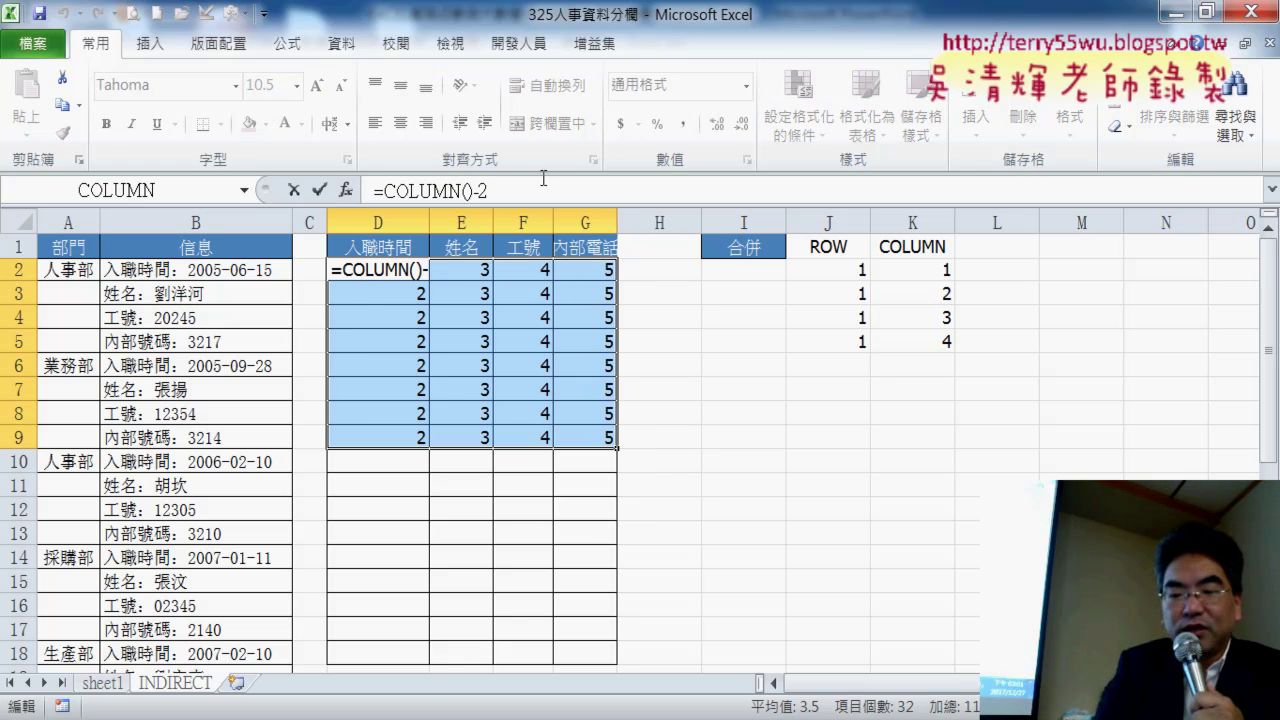
pyautogui.write('+')
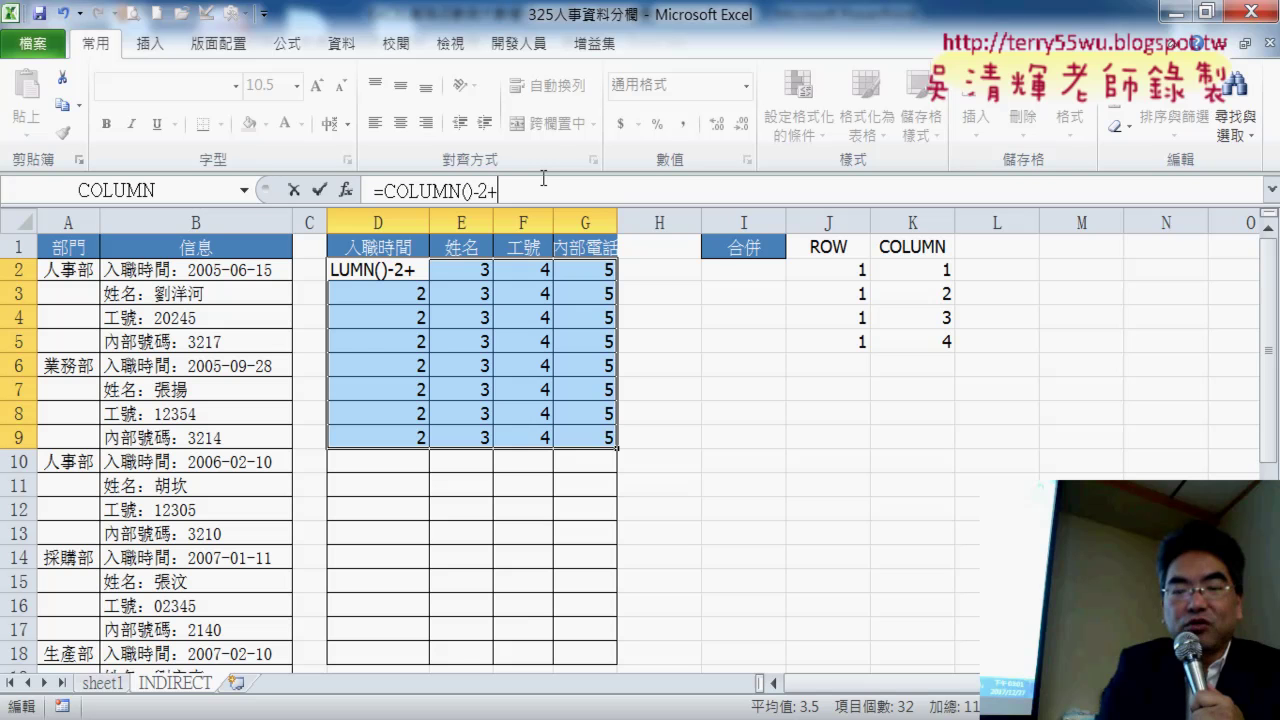
pyautogui.write('(r')
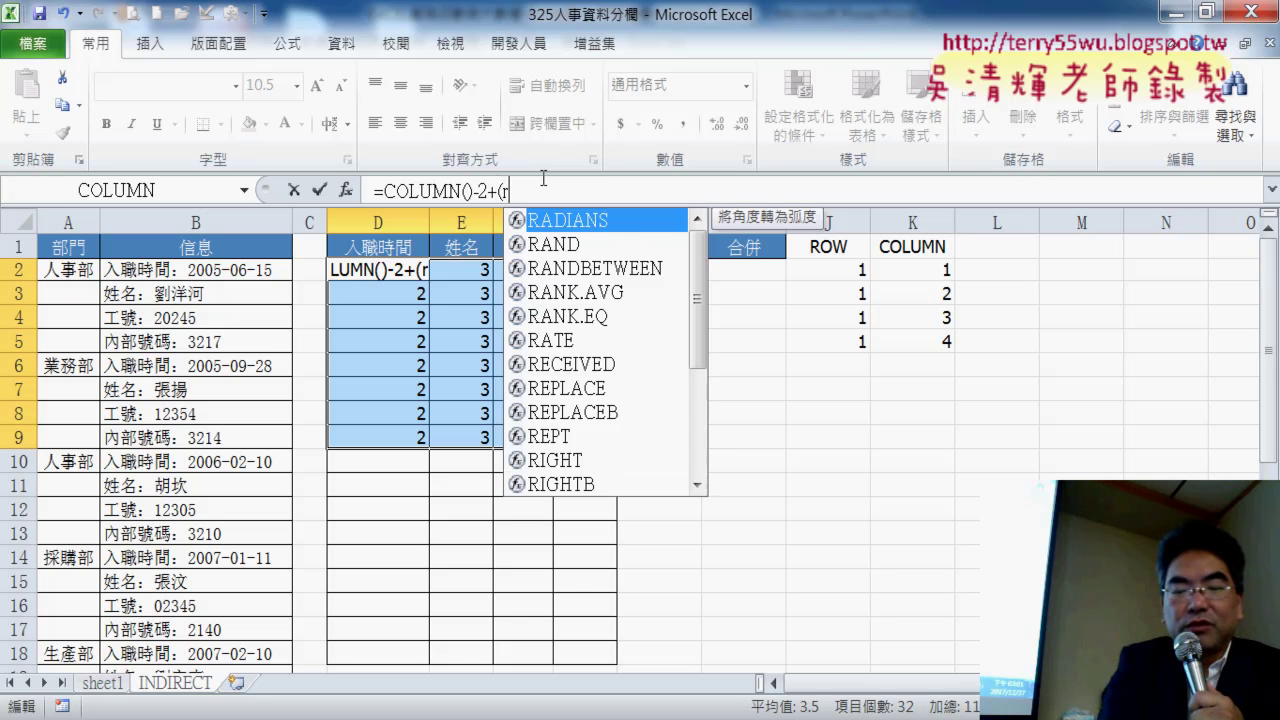
pyautogui.write('ow()')
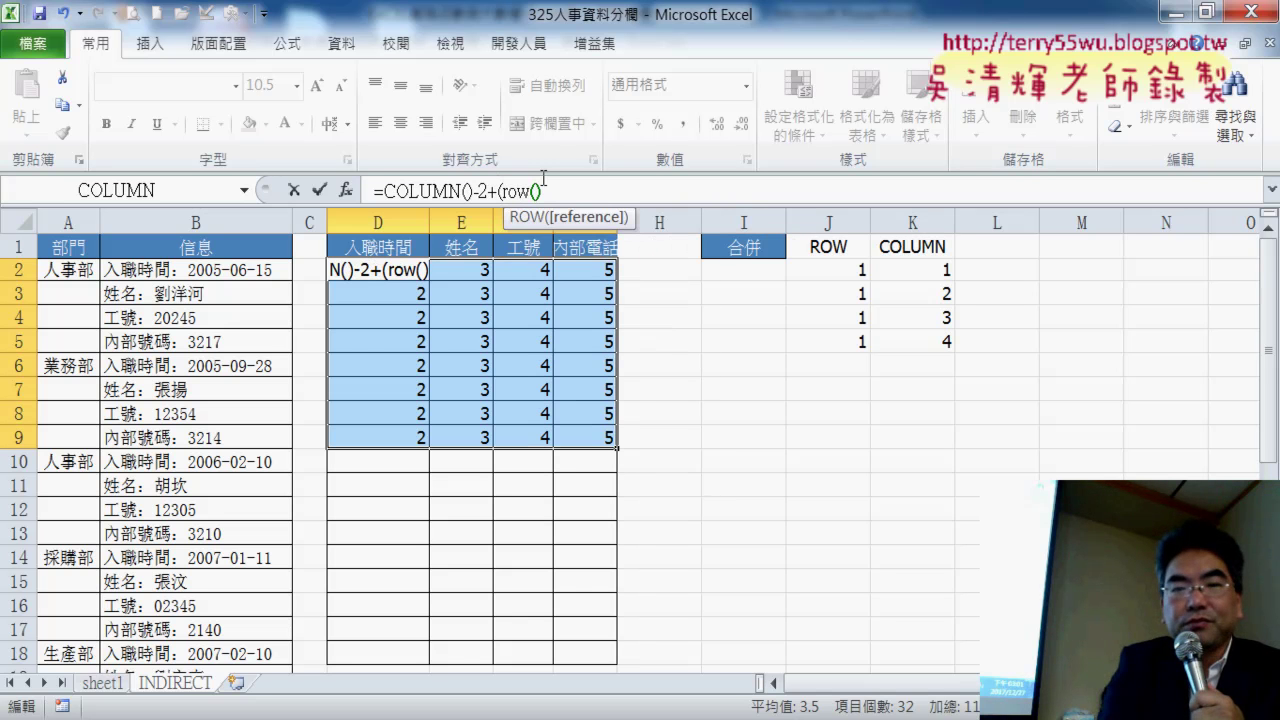
pyautogui.write('-')
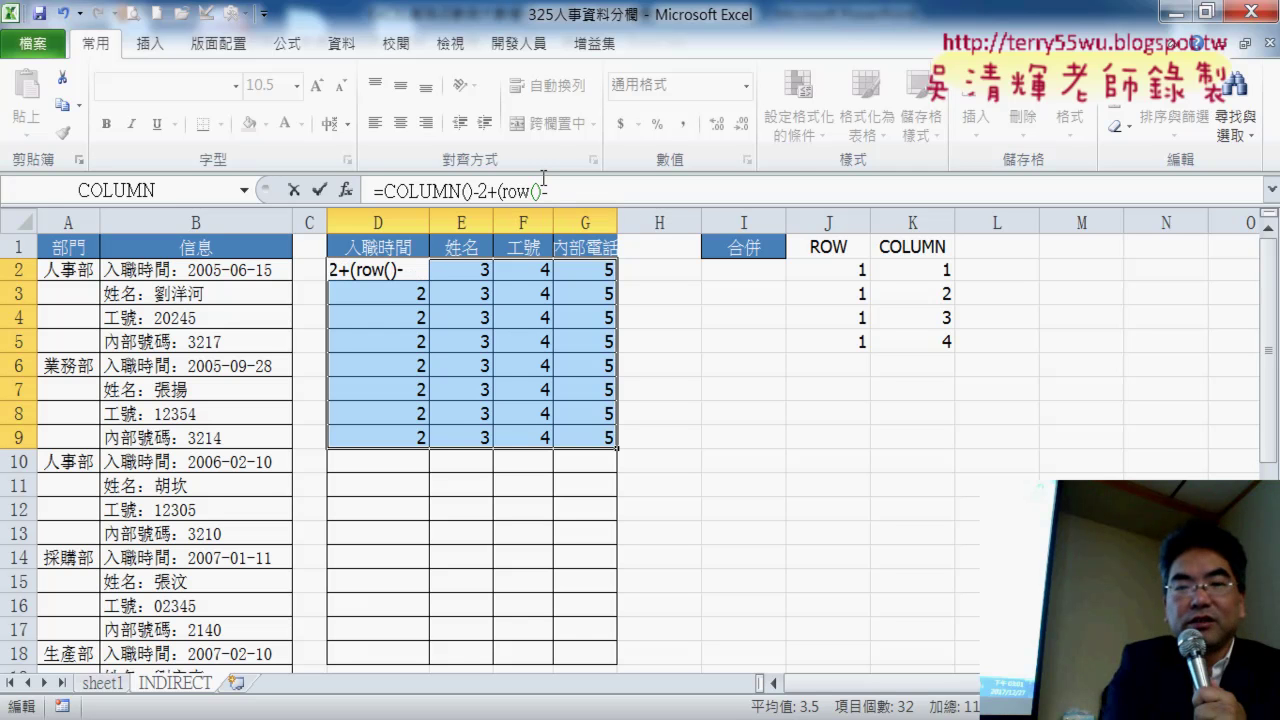
pyautogui.write('2)*')
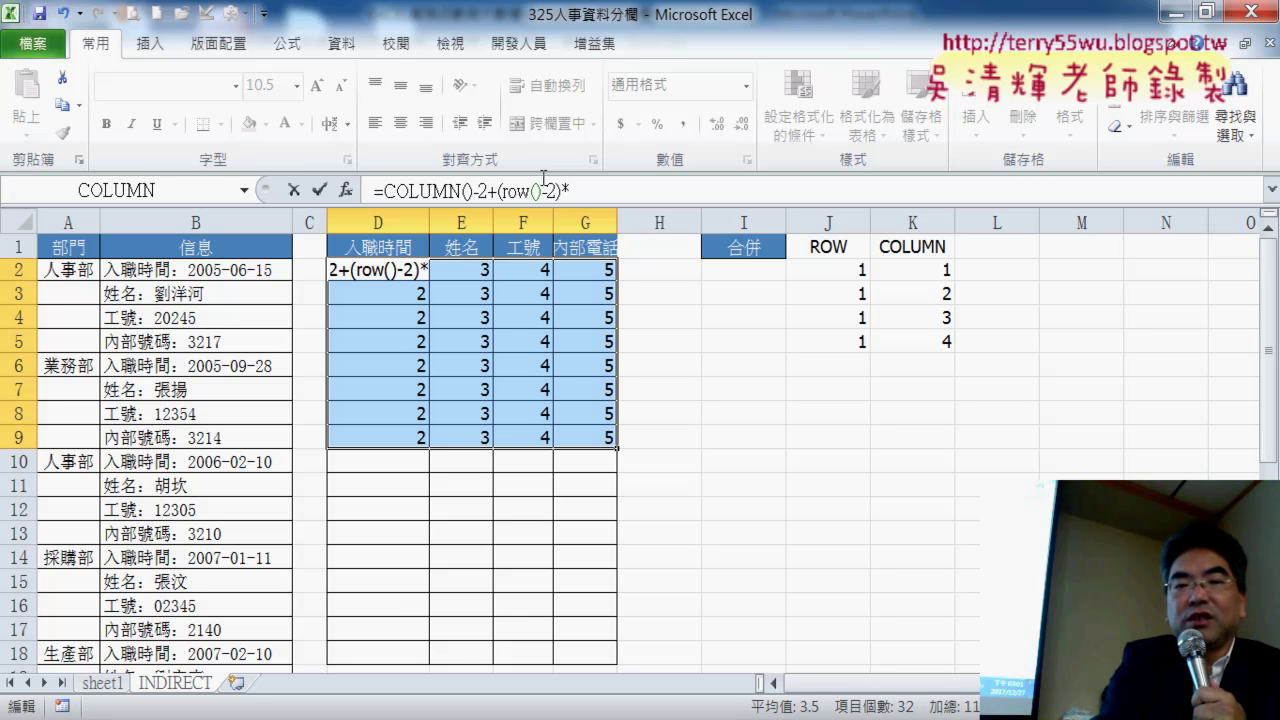
pyautogui.write('4')
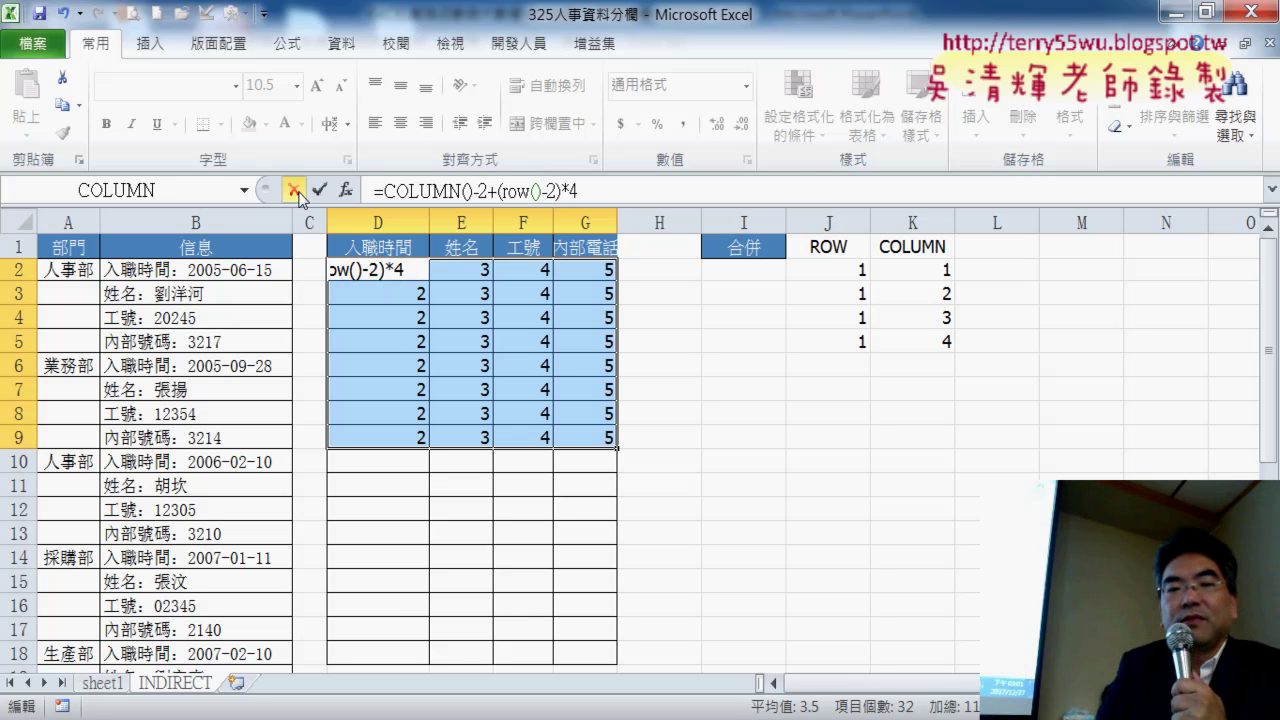
pyautogui.press('Return')
pyautogui.click(422, 276)
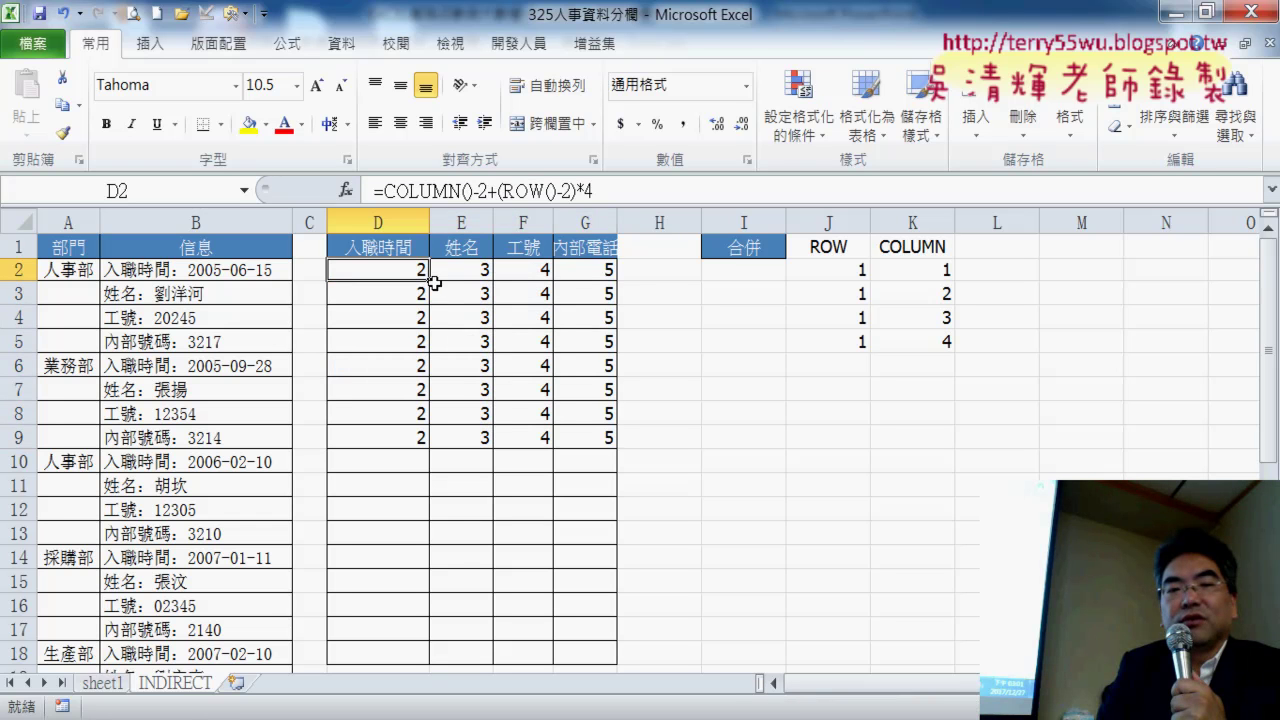
# Fill the D2 formula through D2:G9 to count 2 to 33, then cut D2's formula text
pyautogui.moveTo(428, 282)
pyautogui.mouseDown()
pyautogui.moveTo(614, 282)
pyautogui.moveTo(651, 463)
pyautogui.moveTo(651, 440)
pyautogui.mouseUp()
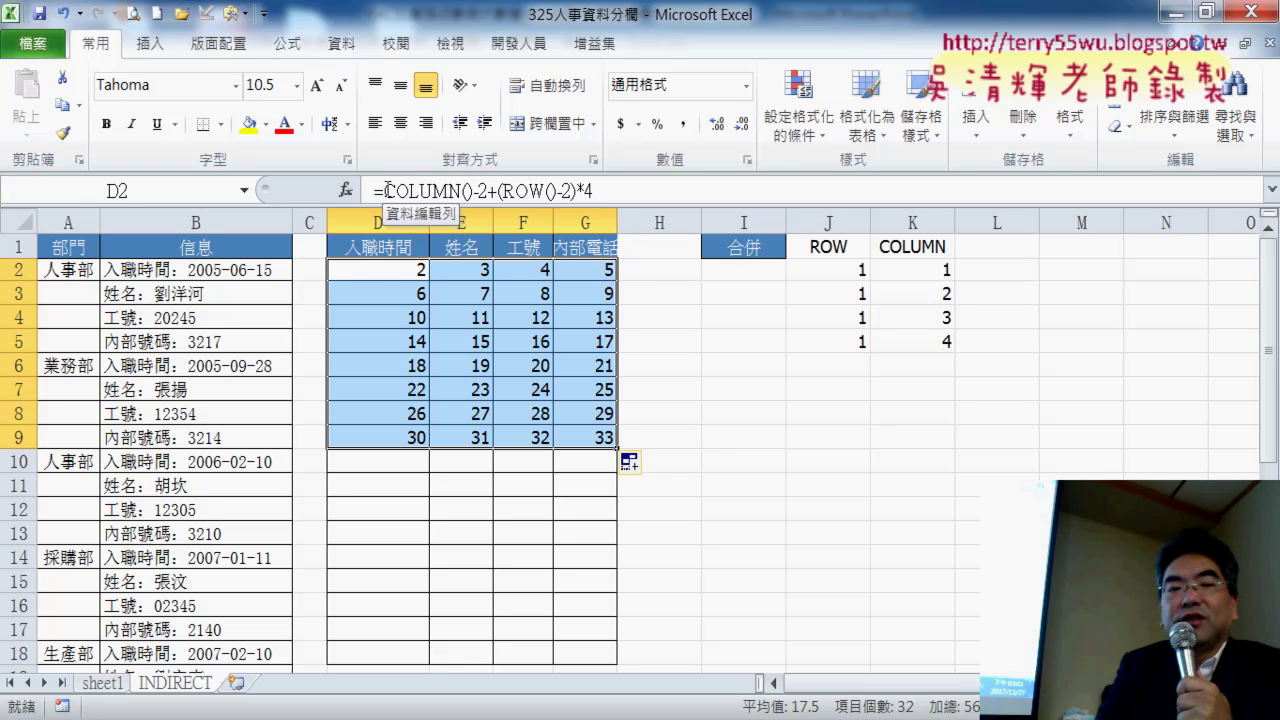
pyautogui.moveTo(386, 190); pyautogui.dragTo(592, 190)
pyautogui.rightClick(590, 193)
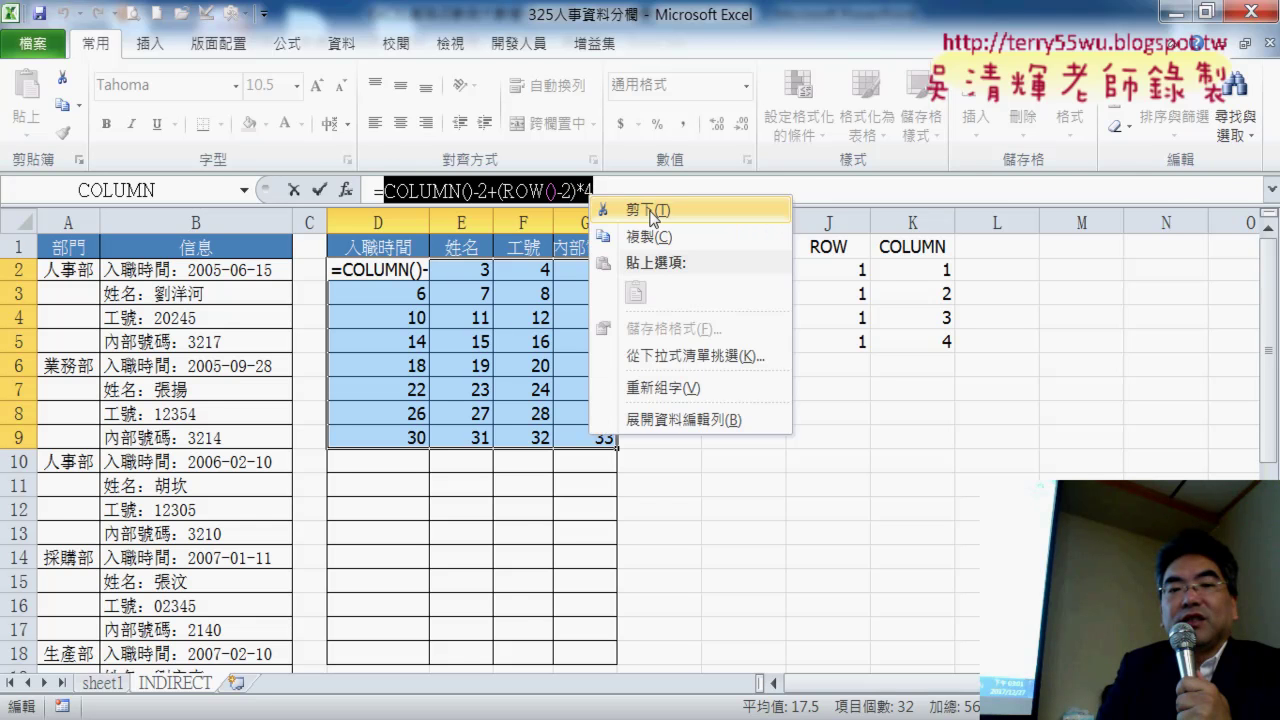
pyautogui.click(652, 210)
# Cancel Insert Function to restore D2's formula and reselect the text after the equals sign
pyautogui.click(345, 190)
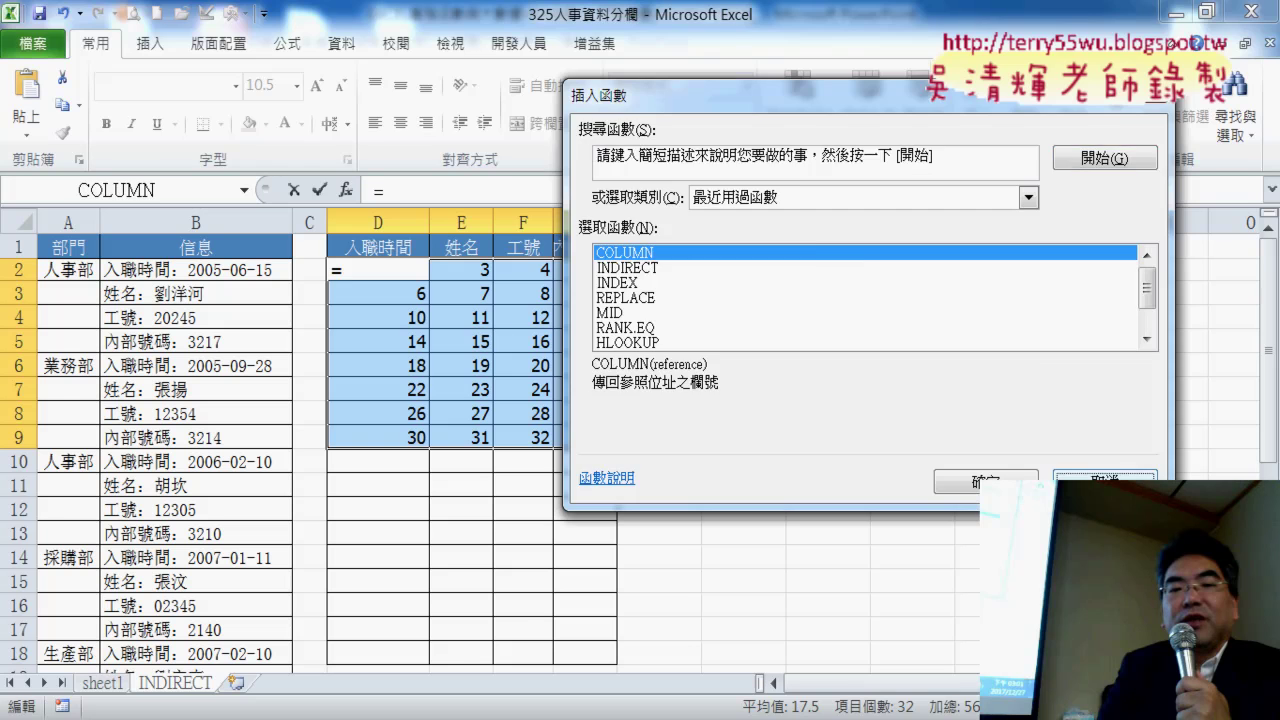
pyautogui.press('Escape')
pyautogui.click(346, 190)
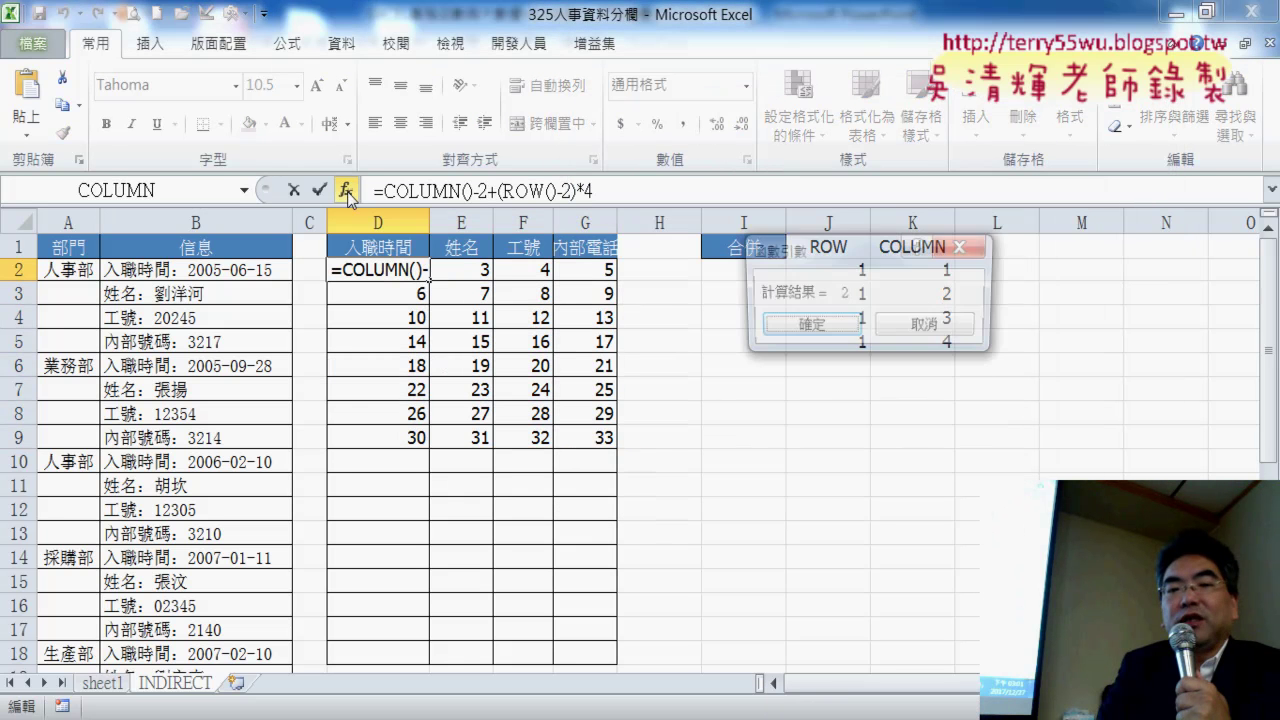
pyautogui.click(843, 317)
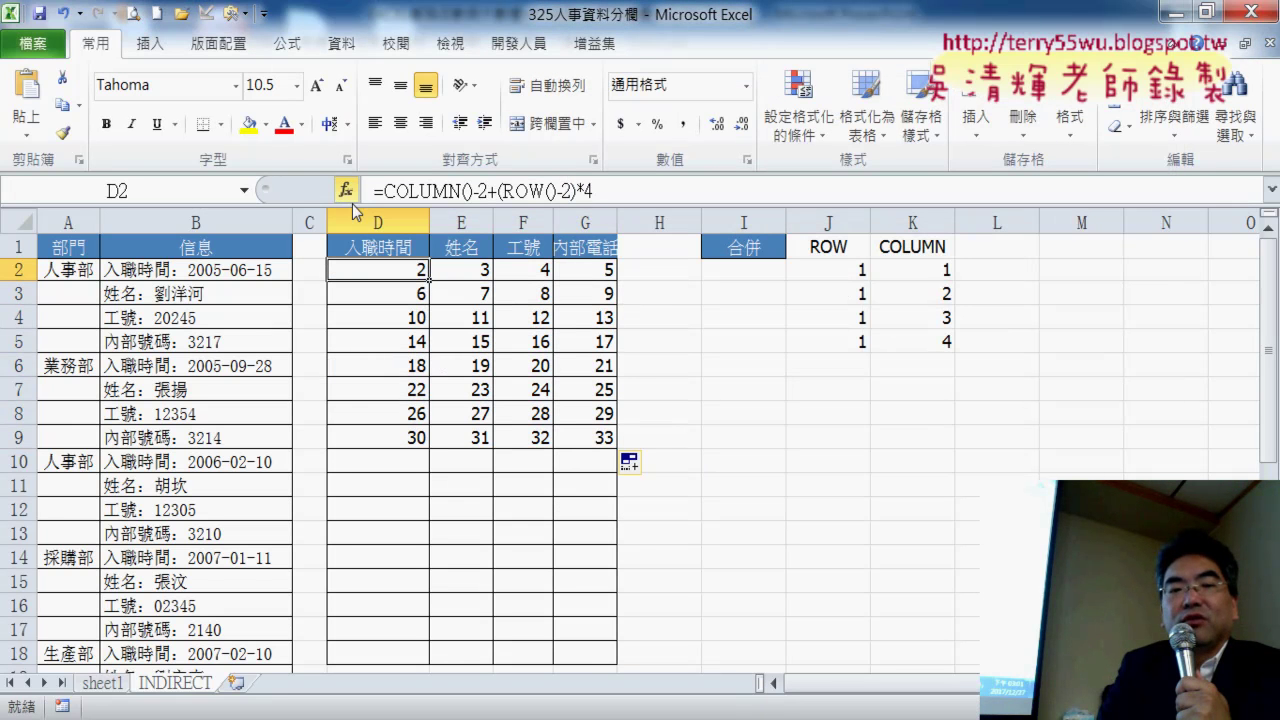
pyautogui.moveTo(383, 190); pyautogui.dragTo(595, 190)
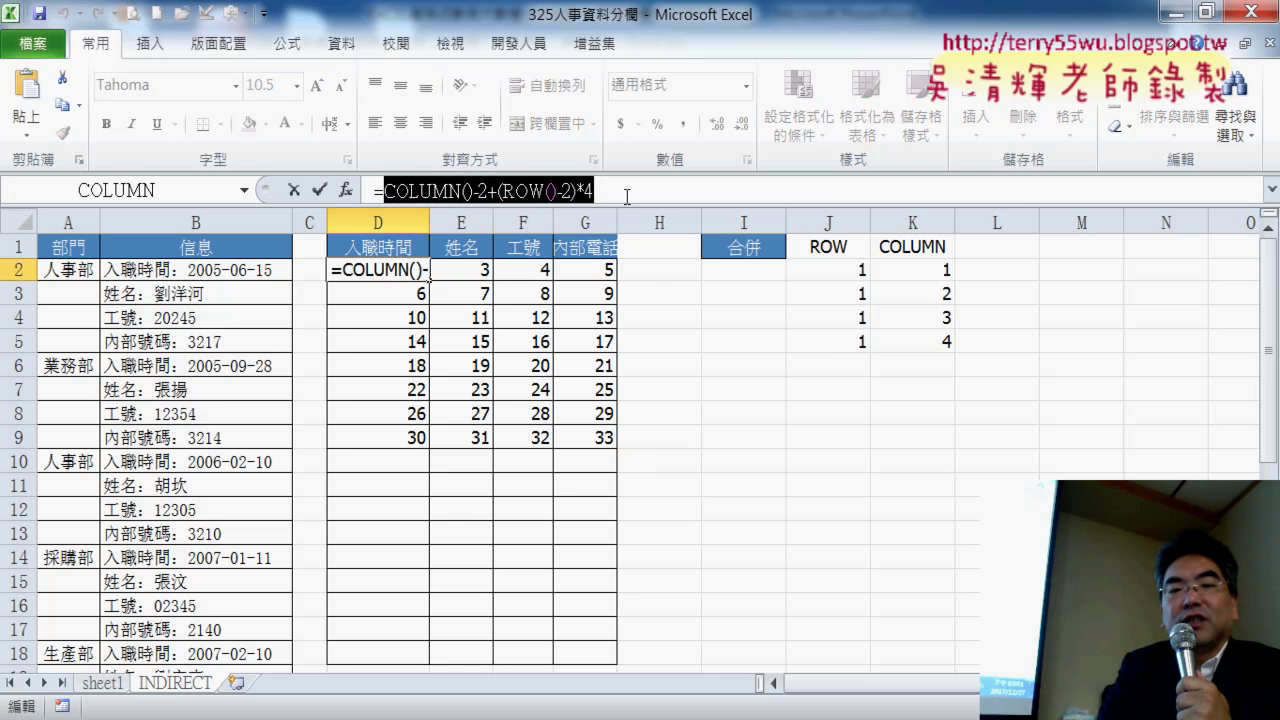
# Make D2 =INDIRECT("B"&COLUMN()-2+(ROW()-2)*4) so it returns B2's hire-date text
pyautogui.rightClick(690, 212)
pyautogui.click(690, 212)
pyautogui.click(346, 190)
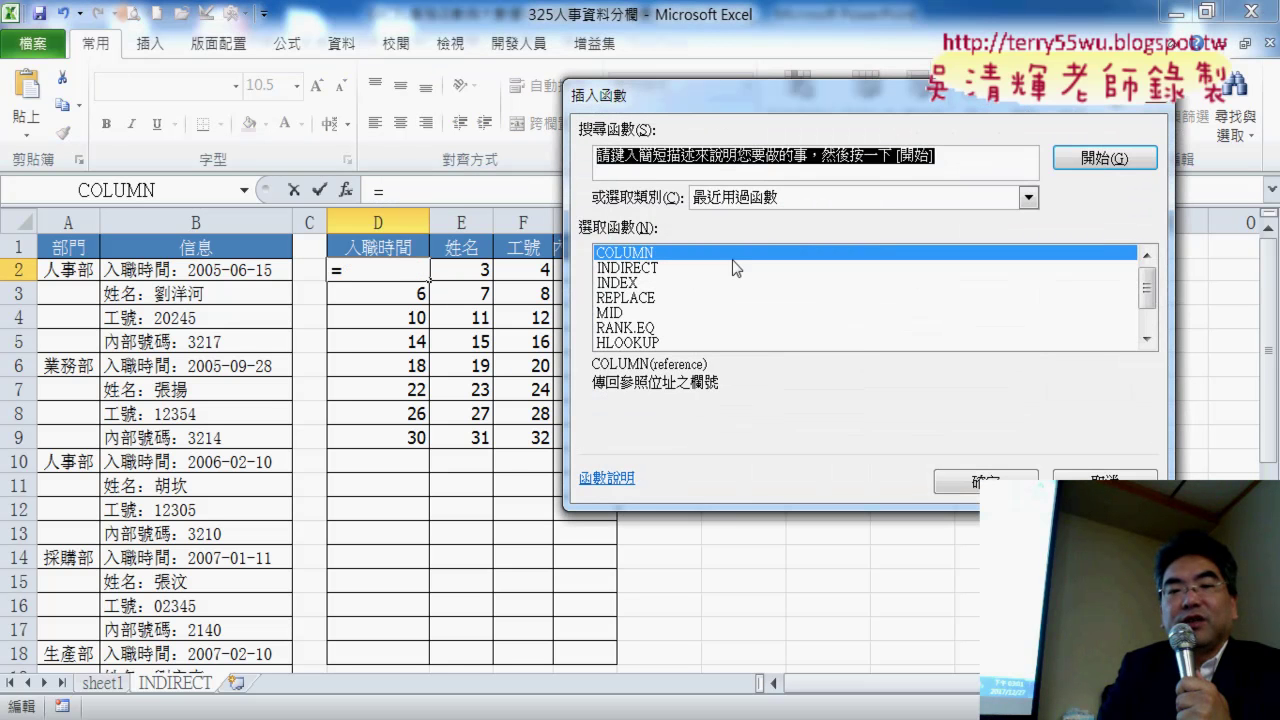
pyautogui.doubleClick(670, 268)
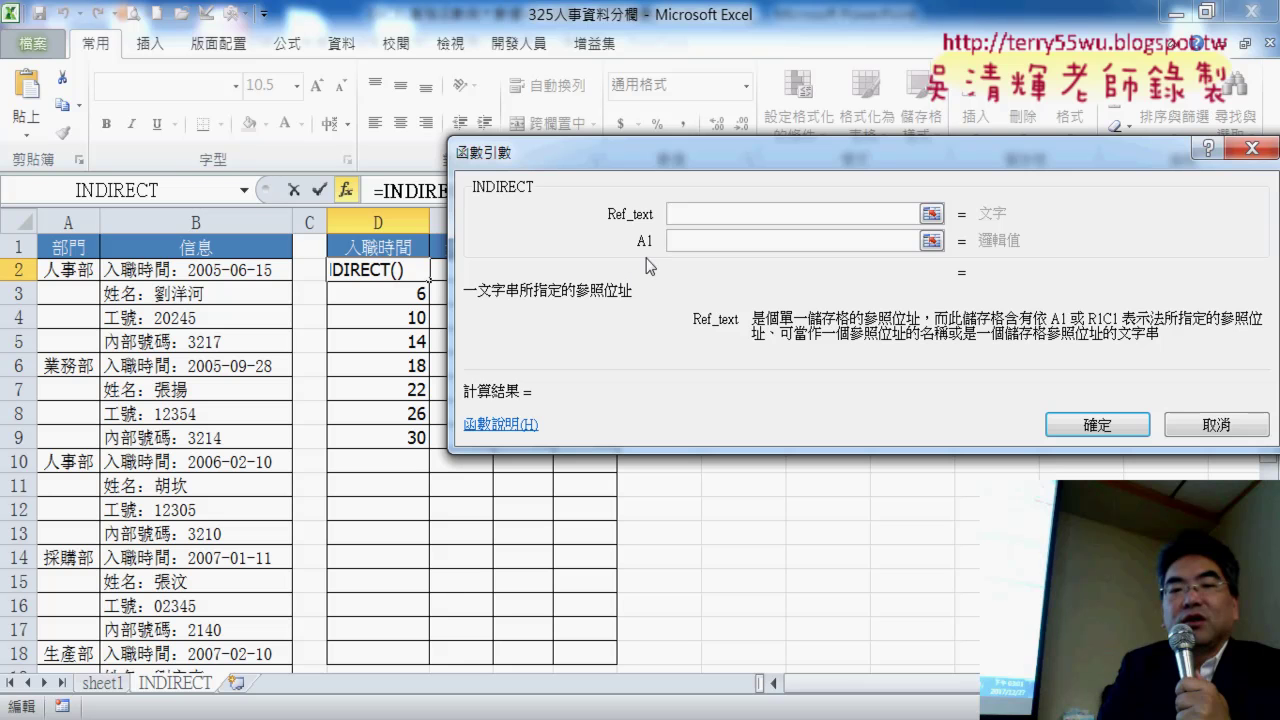
pyautogui.write('"')
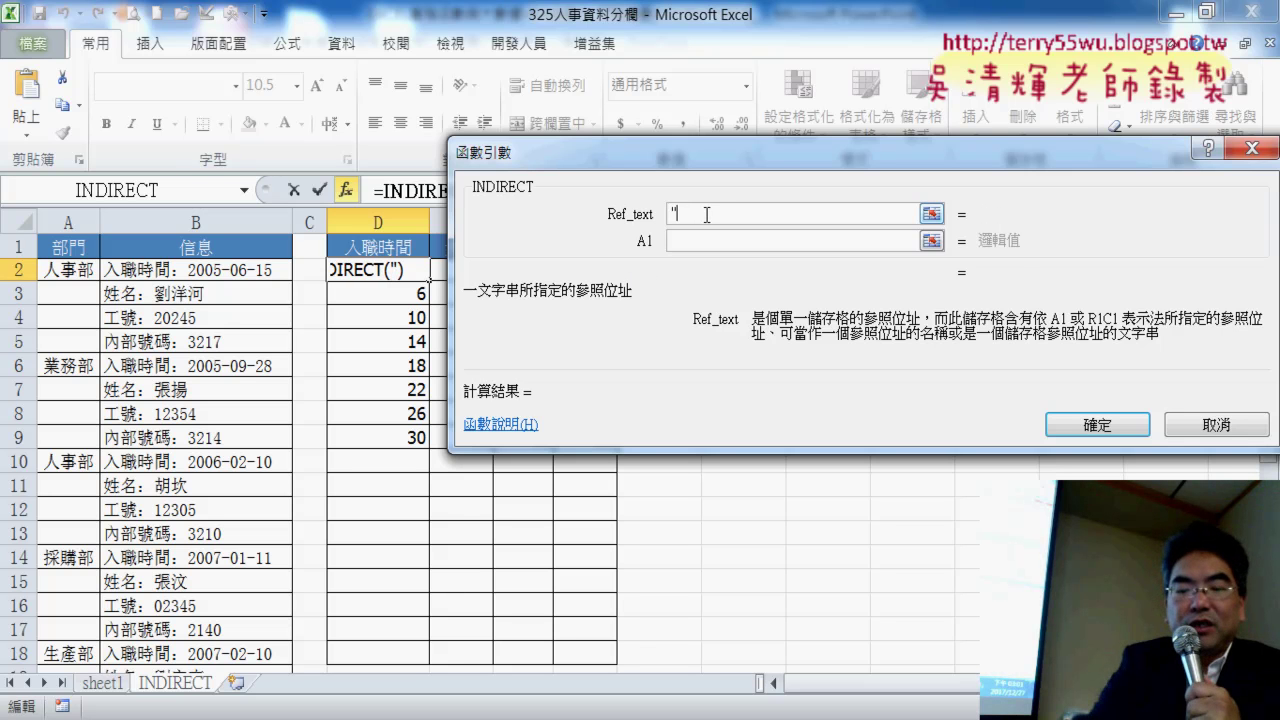
pyautogui.write('B"')
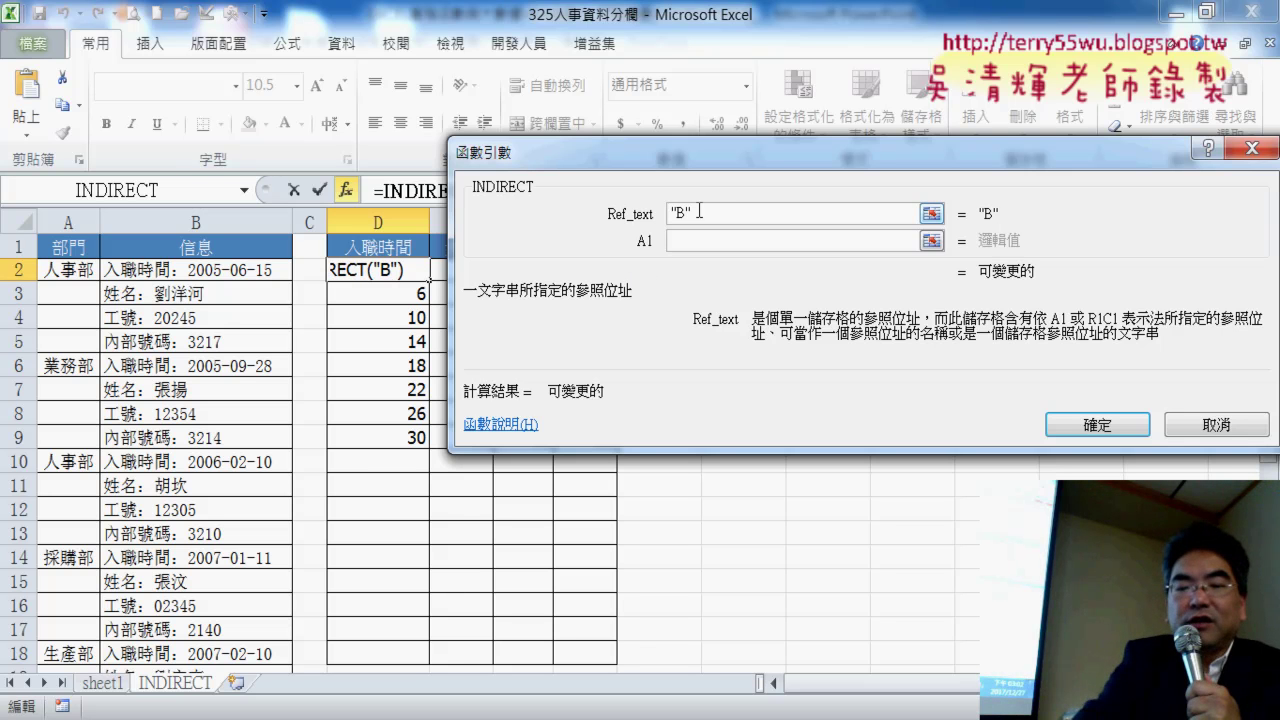
pyautogui.write('&')
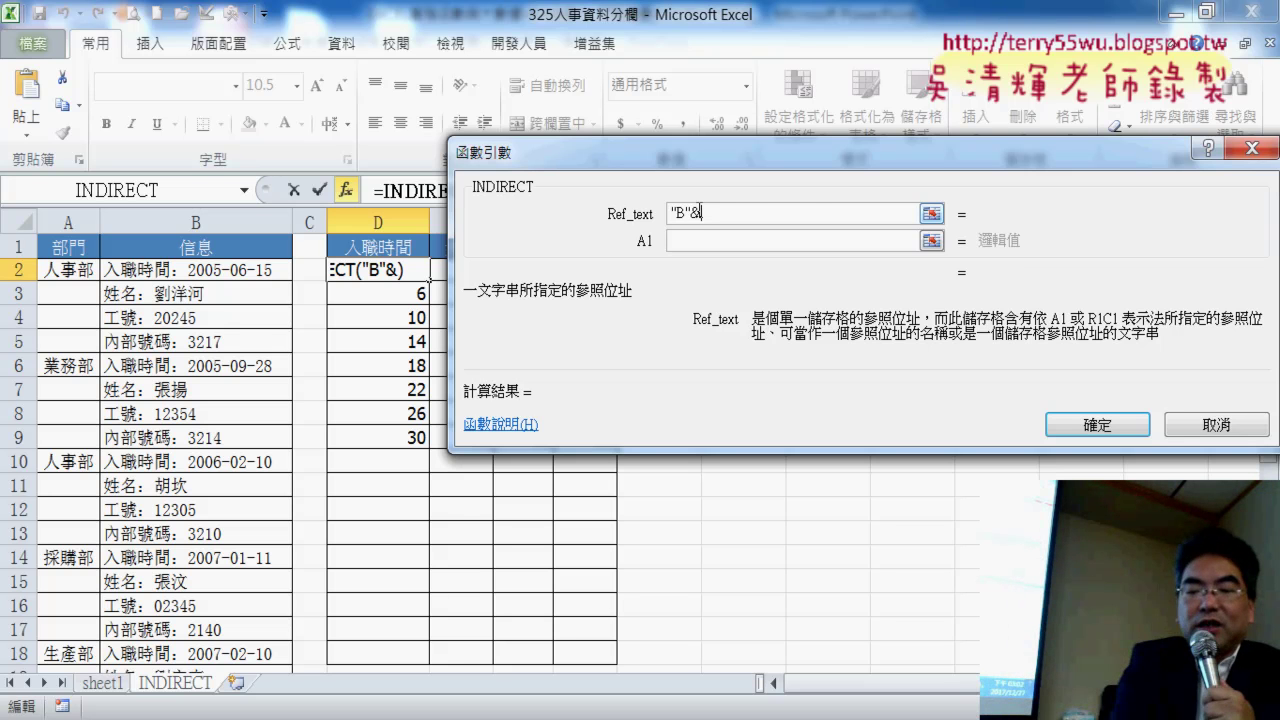
pyautogui.write('COLUMN()-2+(ROW()-2)*4')
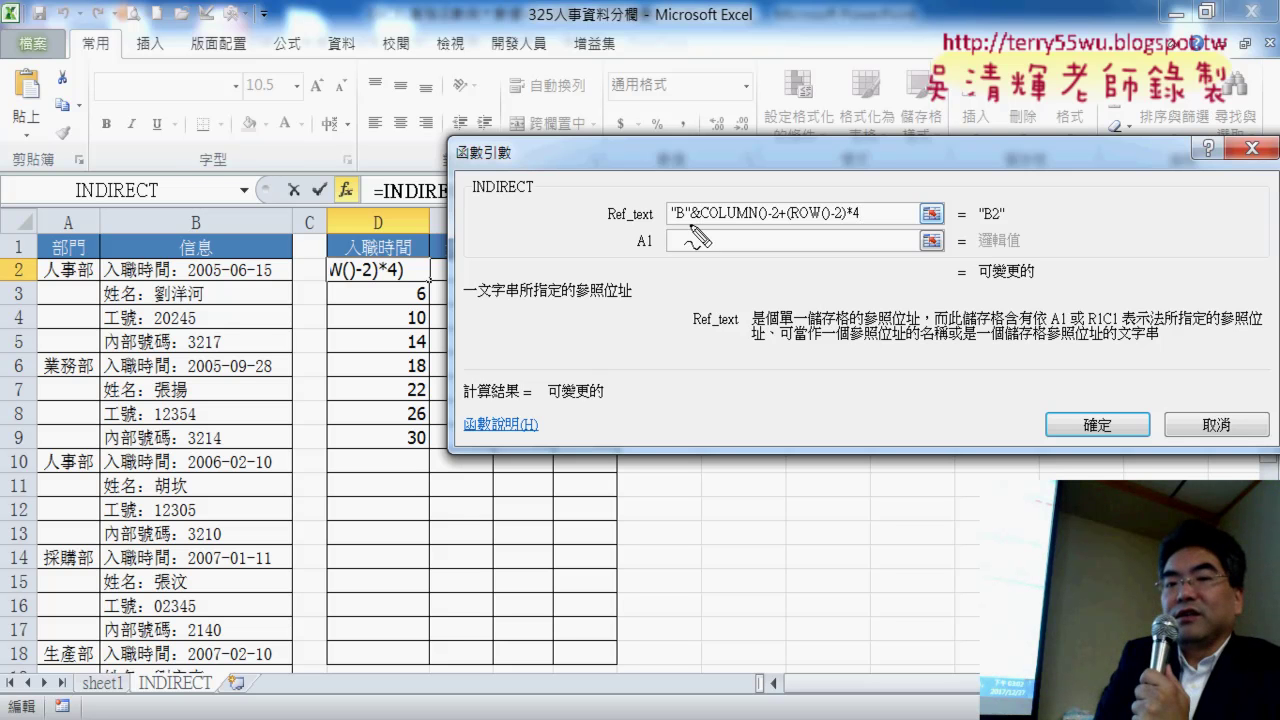
pyautogui.moveTo(689, 227); pyautogui.dragTo(702, 226)
pyautogui.moveTo(794, 176); pyautogui.dragTo(811, 207)
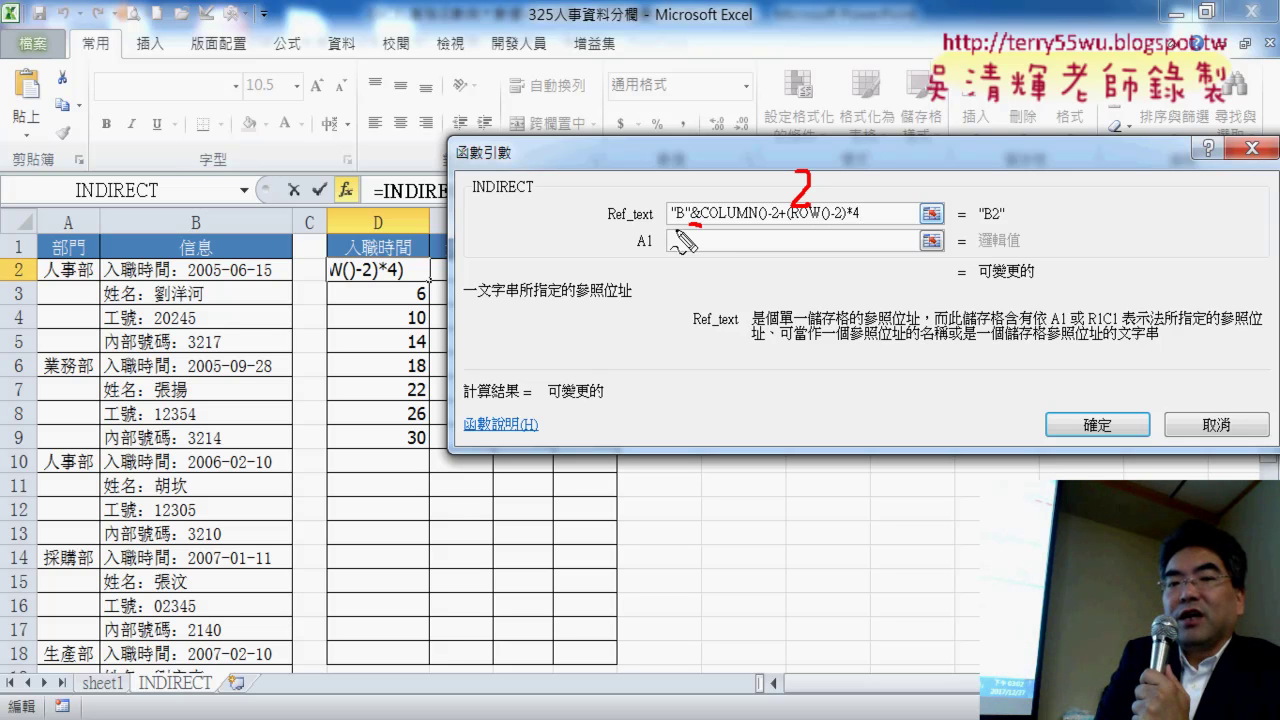
pyautogui.moveTo(760, 155)
pyautogui.mouseDown()
pyautogui.moveTo(765, 180)
pyautogui.moveTo(781, 184)
pyautogui.moveTo(998, 197)
pyautogui.moveTo(1005, 179)
pyautogui.mouseUp()
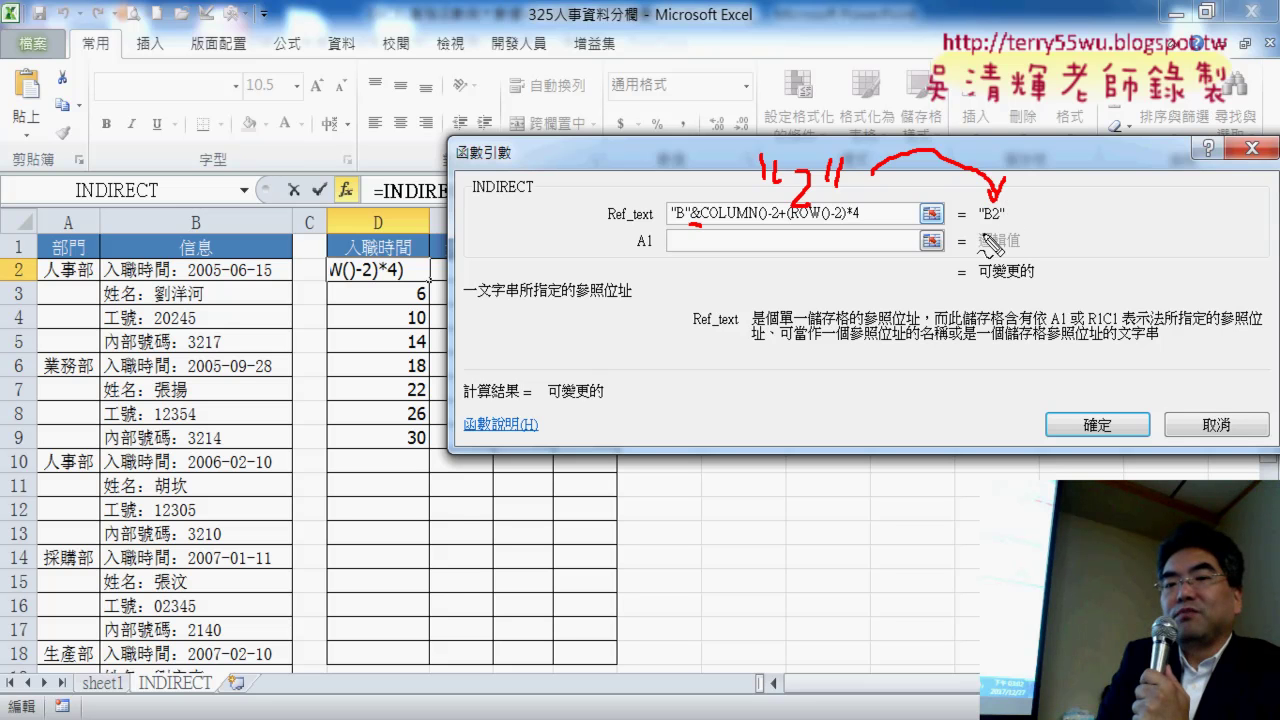
pyautogui.moveTo(981, 230); pyautogui.dragTo(1006, 228)
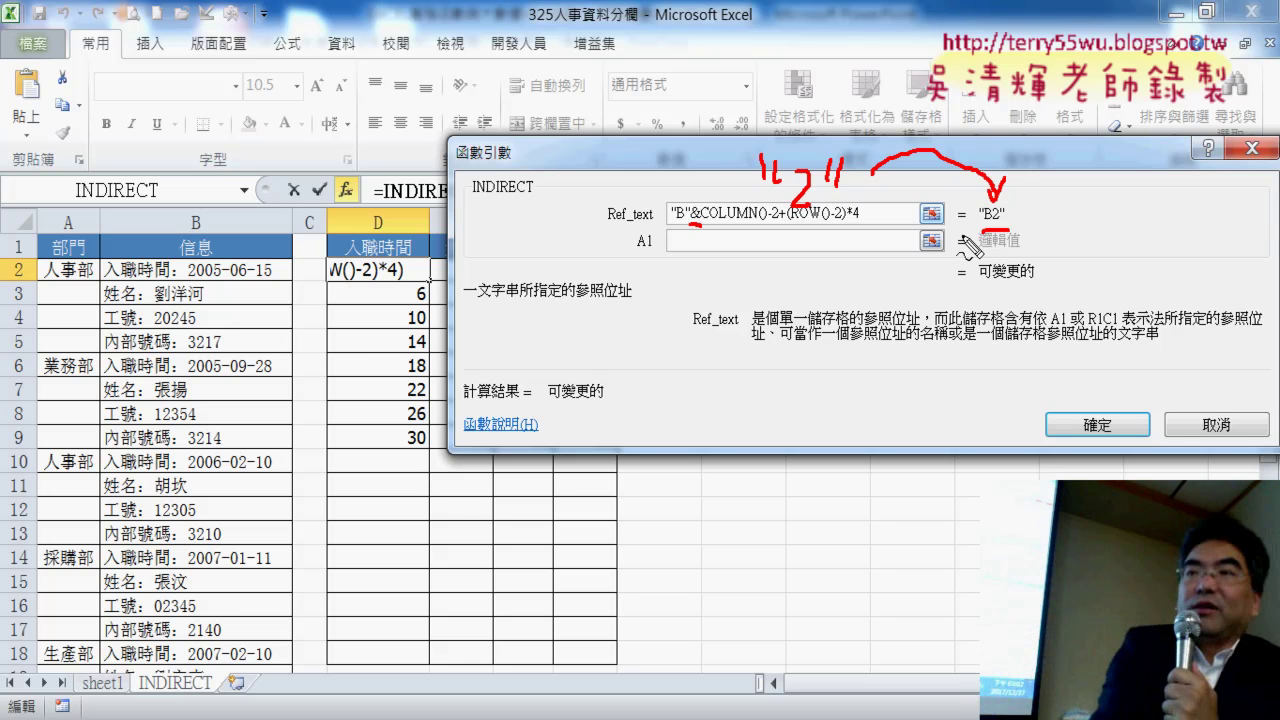
pyautogui.press('Escape')
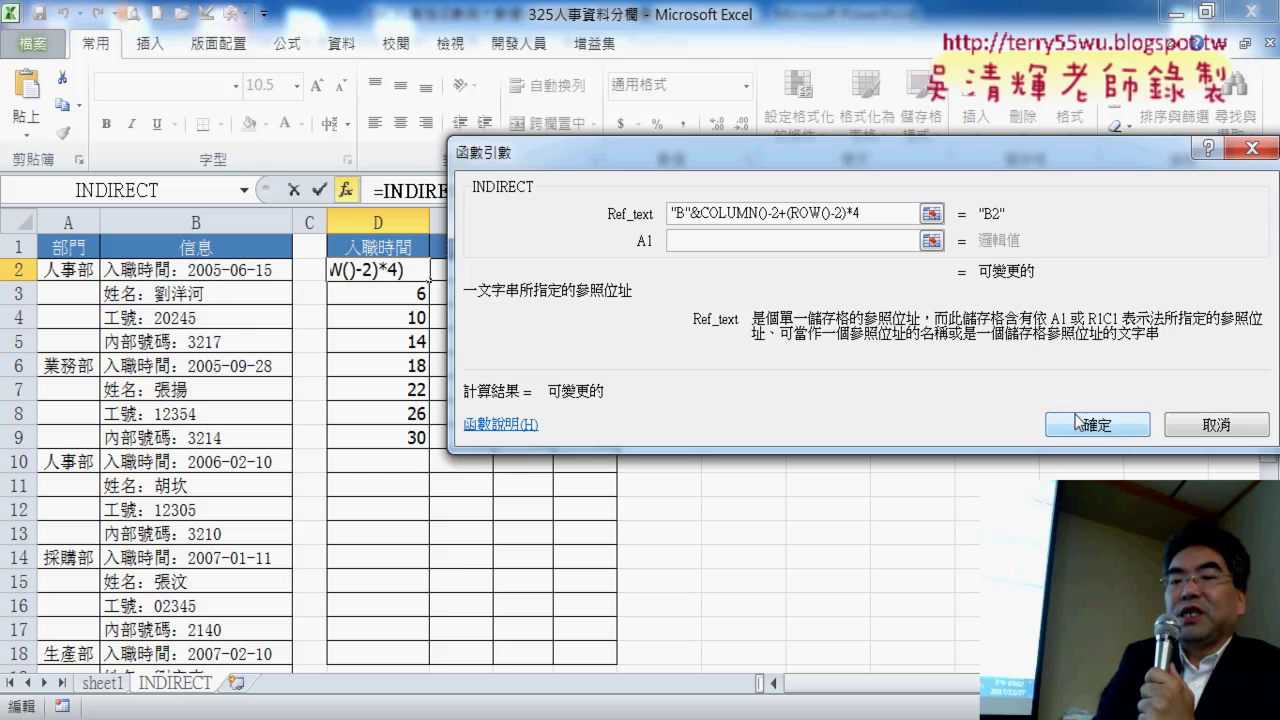
pyautogui.click(1090, 425)
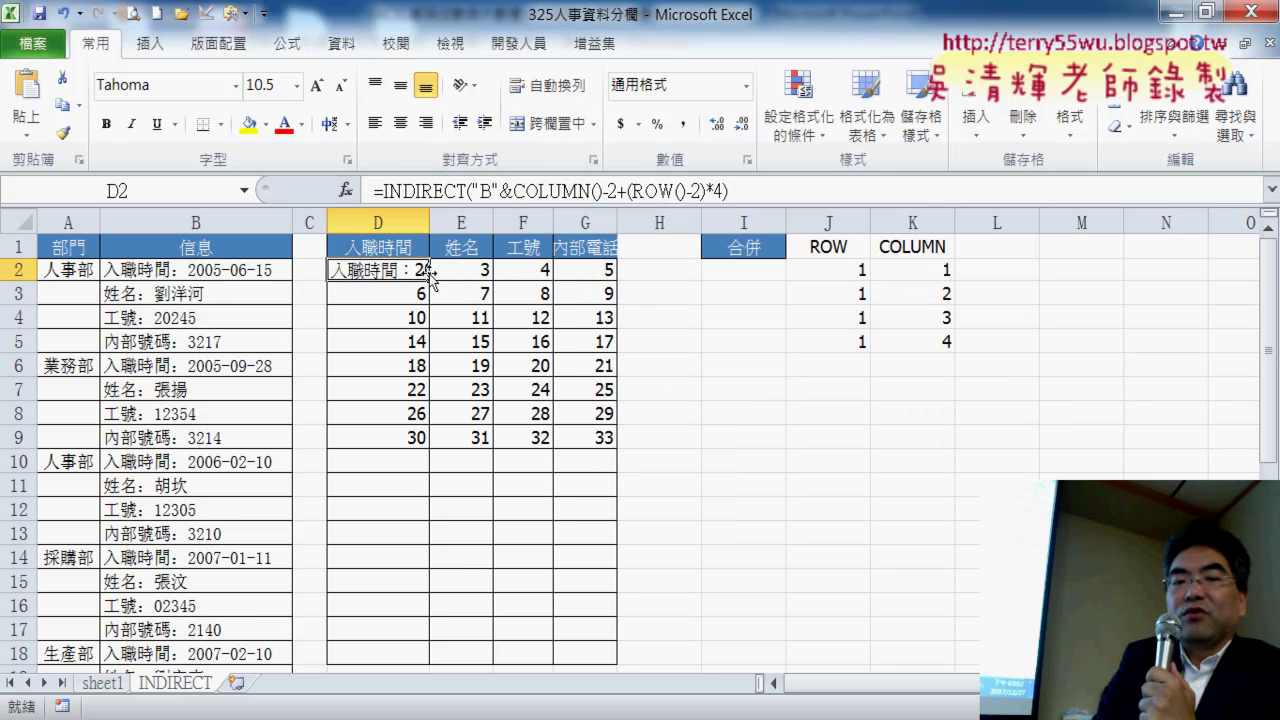
# Copy D2's INDIRECT formula across D2:G9 for eight employees, then autofit columns D to G
pyautogui.moveTo(429, 281)
pyautogui.mouseDown()
pyautogui.moveTo(620, 290)
pyautogui.moveTo(620, 440)
pyautogui.mouseUp()
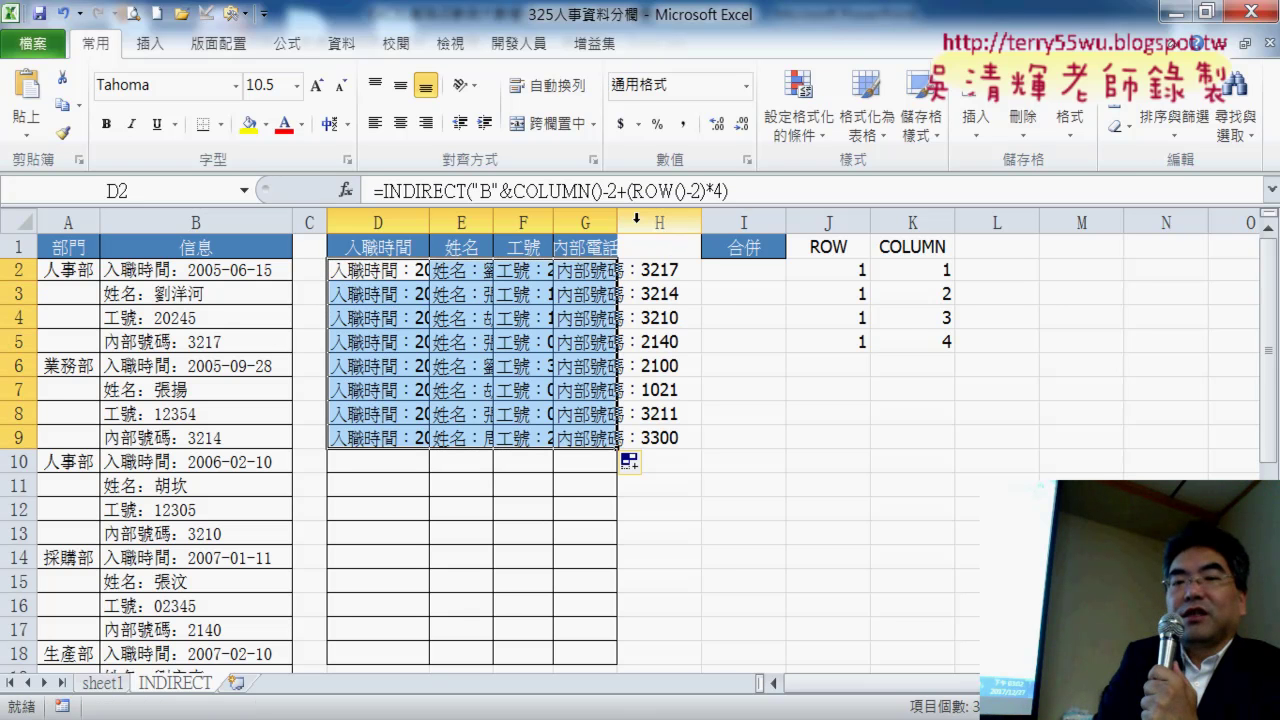
pyautogui.click(1070, 120)
pyautogui.click(1108, 277)
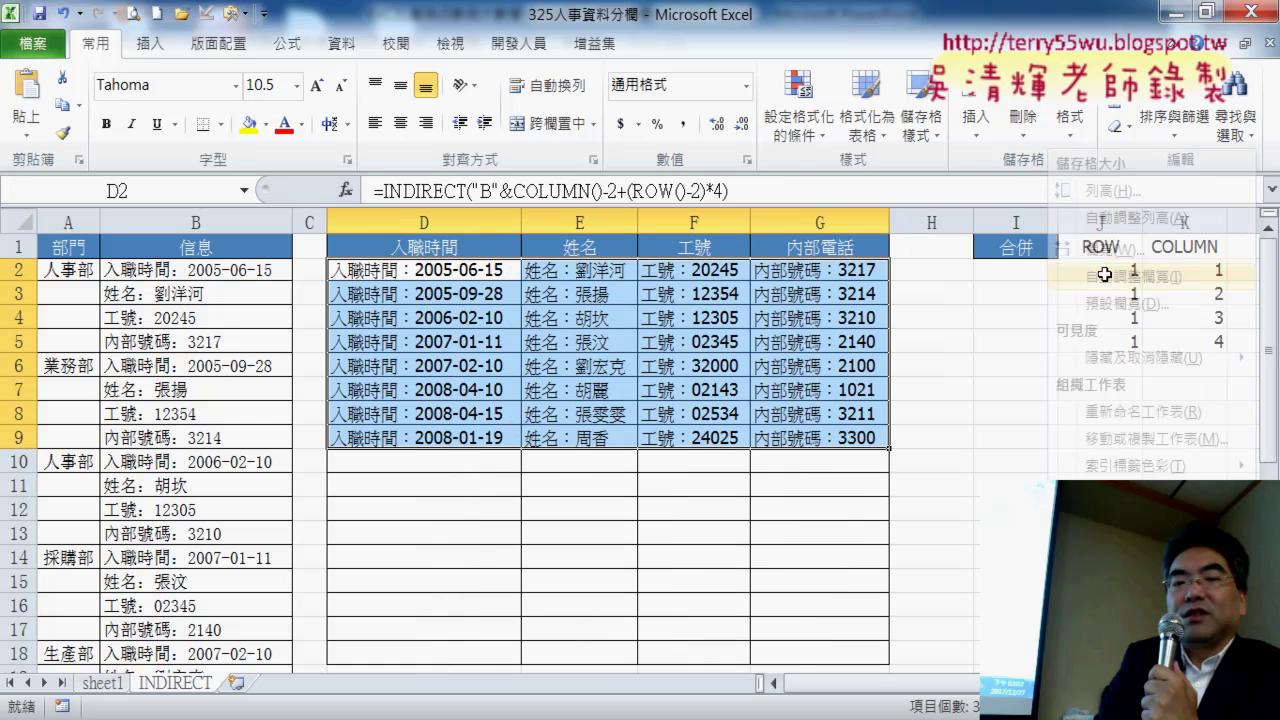